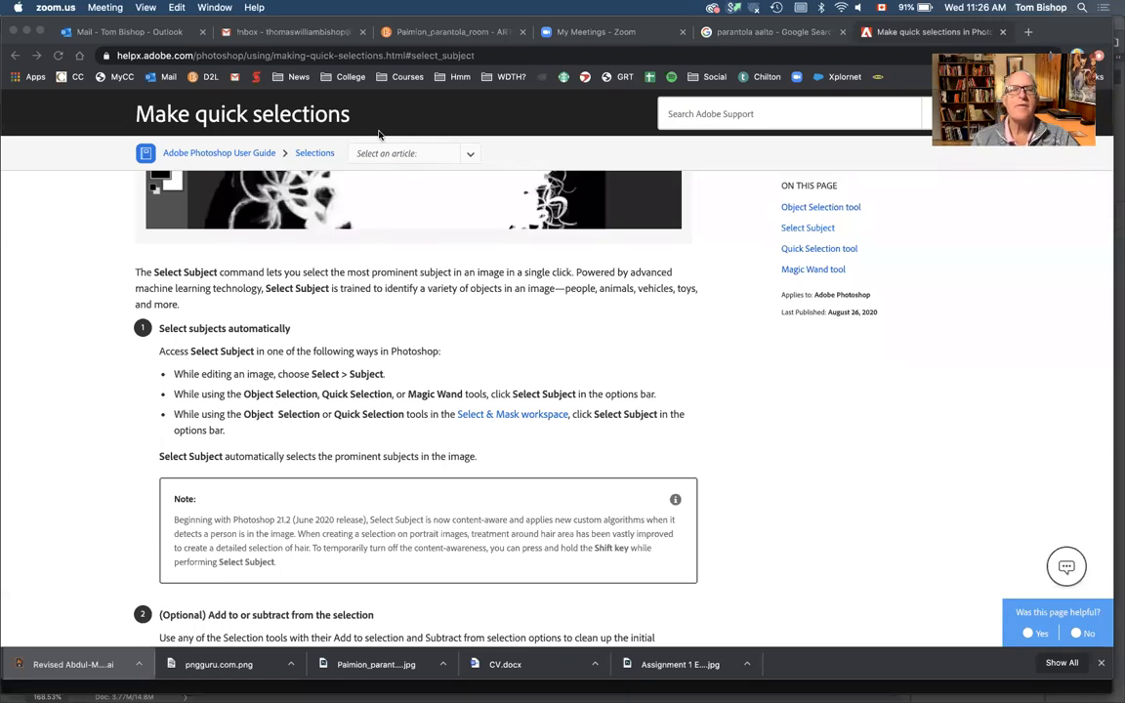
Switch to Photoshop and choose the Polygonal Lasso tool for selecting part of the room photo
key("super+Tab")
key("super+Tab")
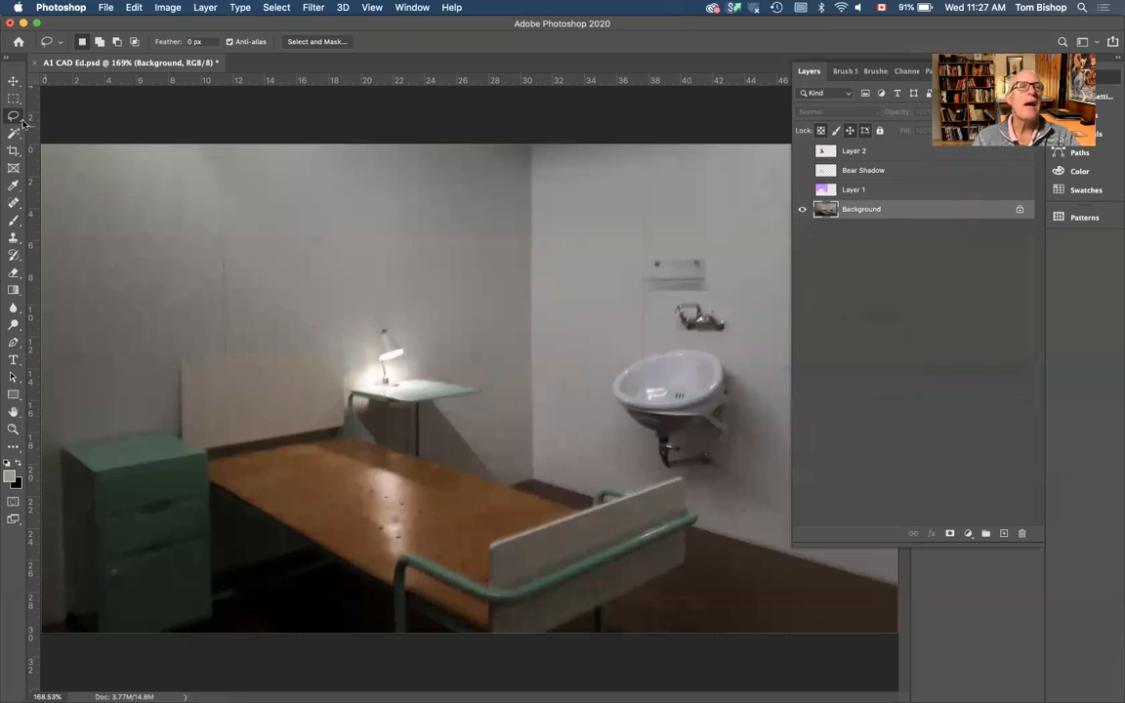
left_click_drag(16, 116, 64, 120)
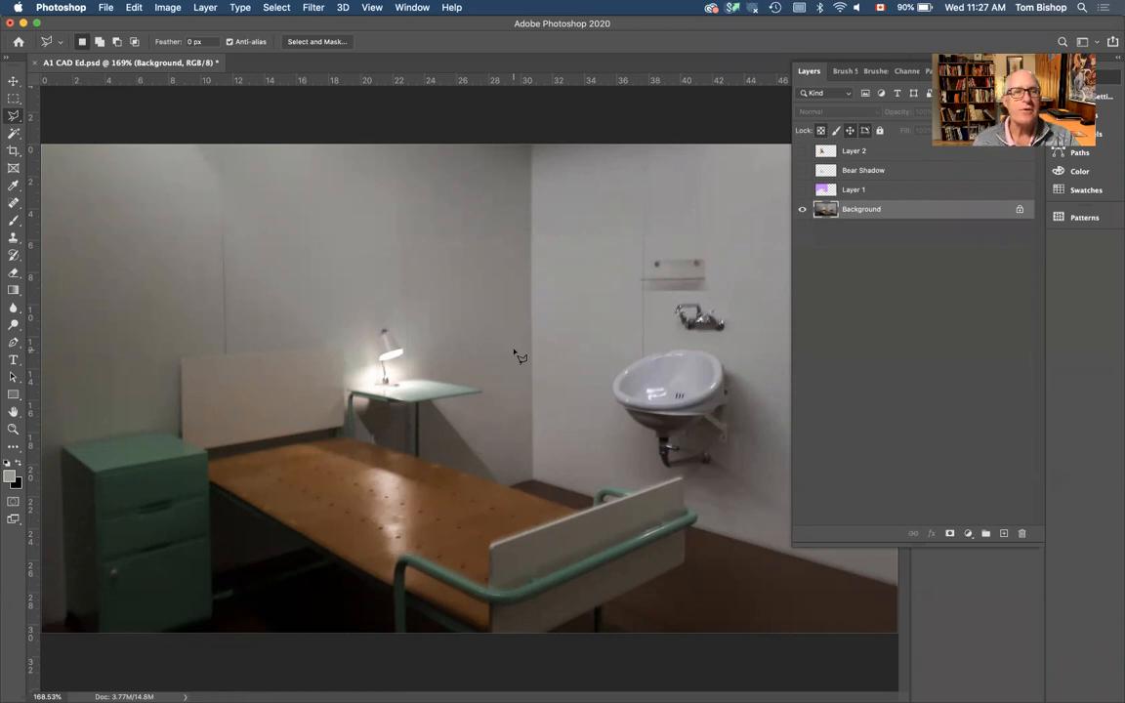
left_click(15, 116)
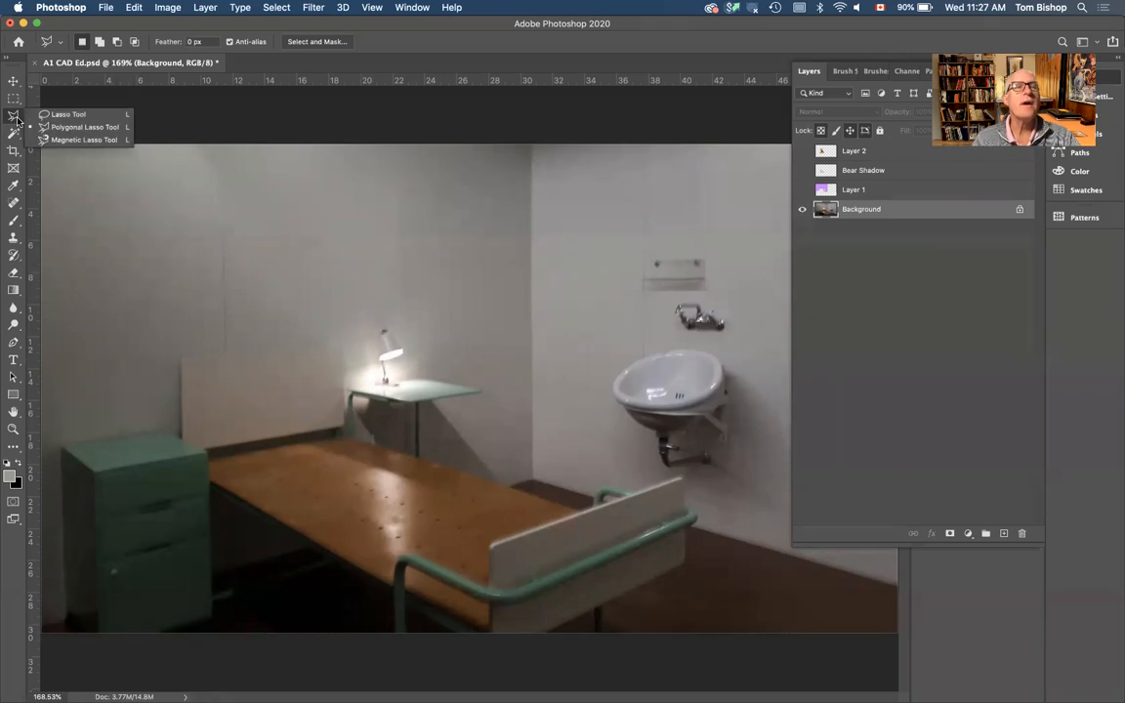
left_click(16, 119)
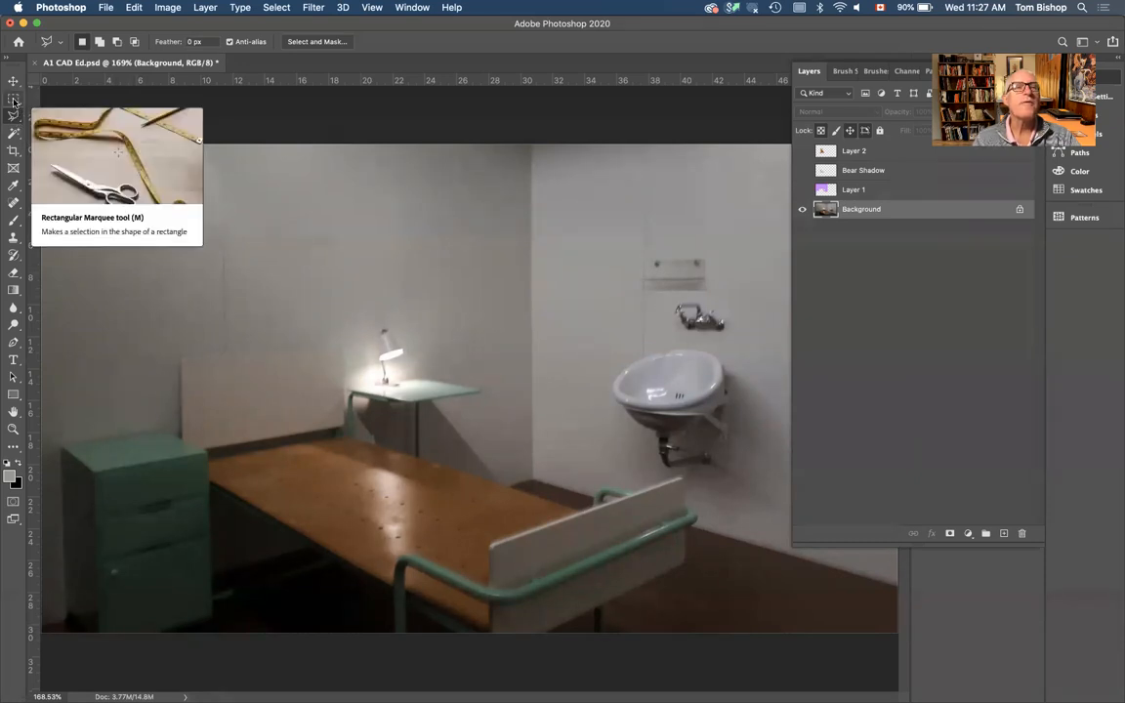
left_click(14, 100)
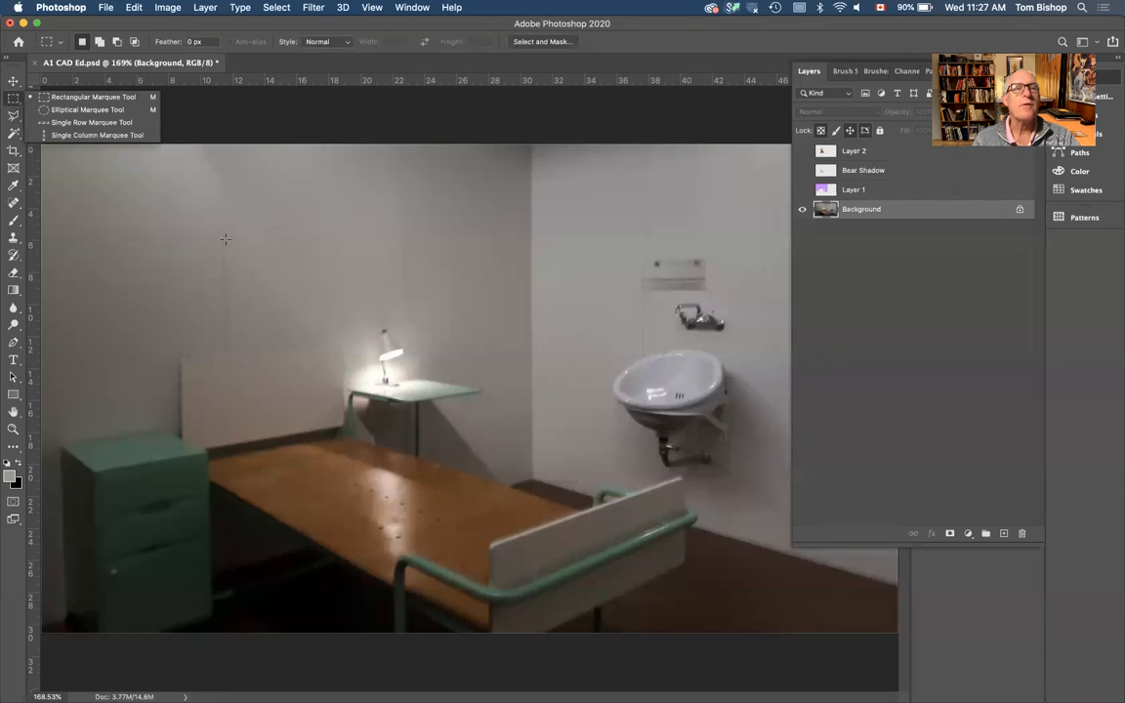
left_click(284, 270)
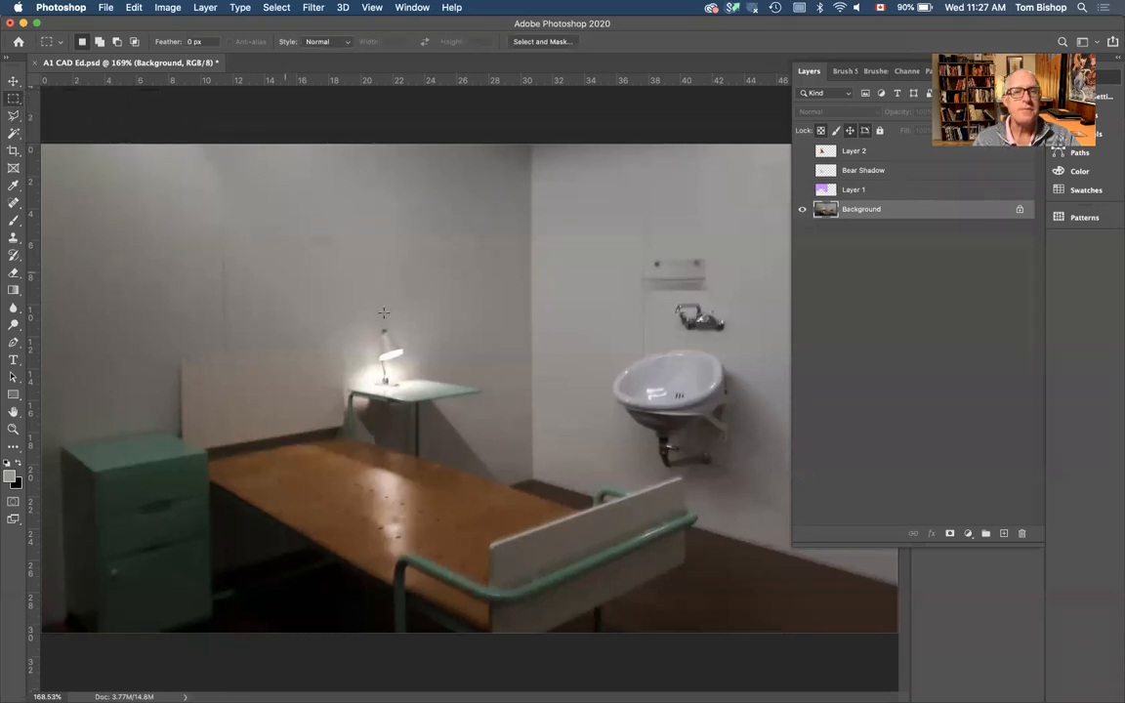
With the Polygonal Lasso, trace the lower edge of the back wall around the green cabinet and over the bed's headboard
left_click(15, 118)
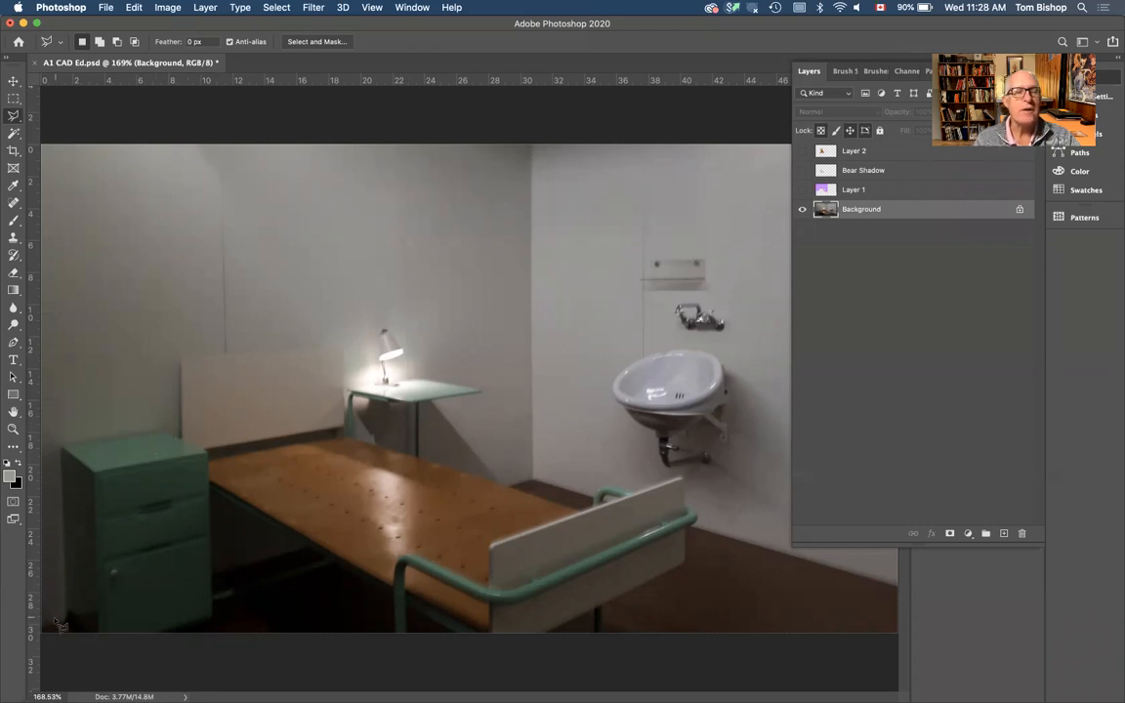
left_click(43, 623)
left_click(64, 623)
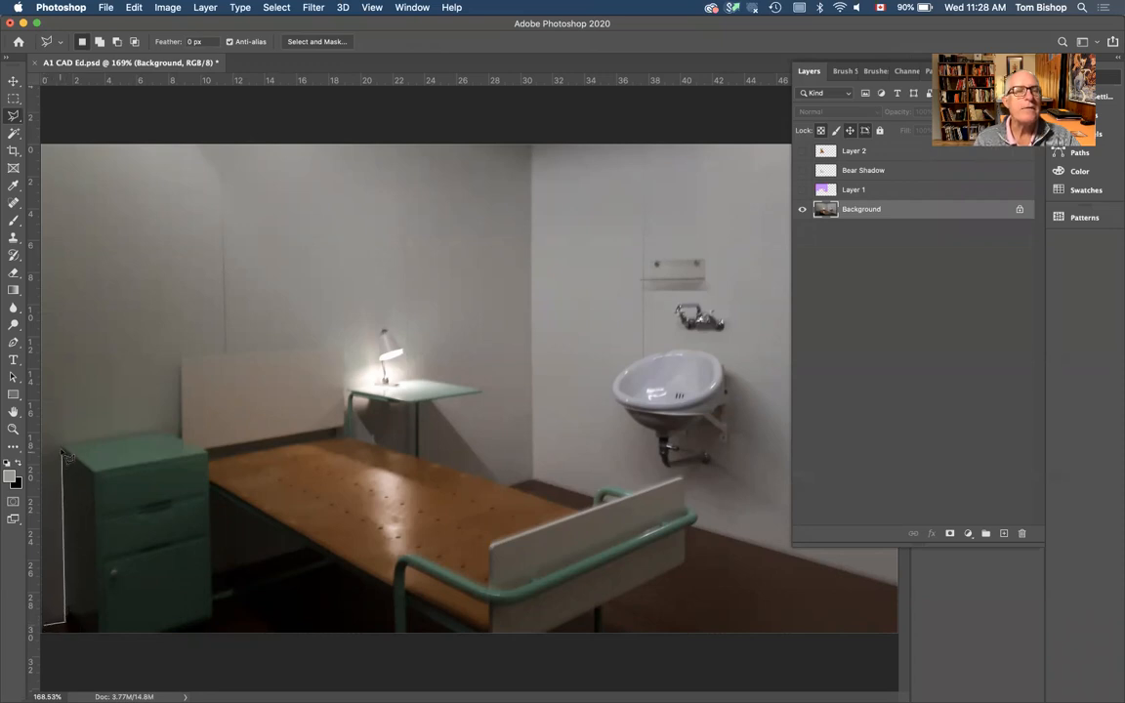
left_click(62, 448)
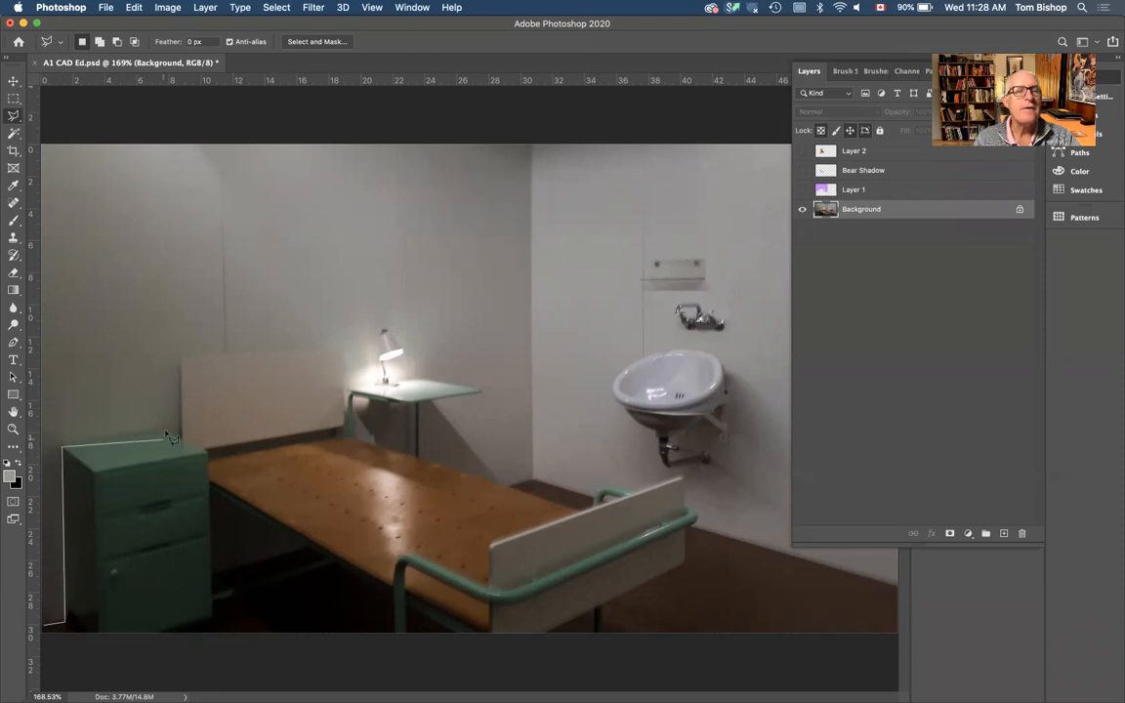
left_click(164, 430)
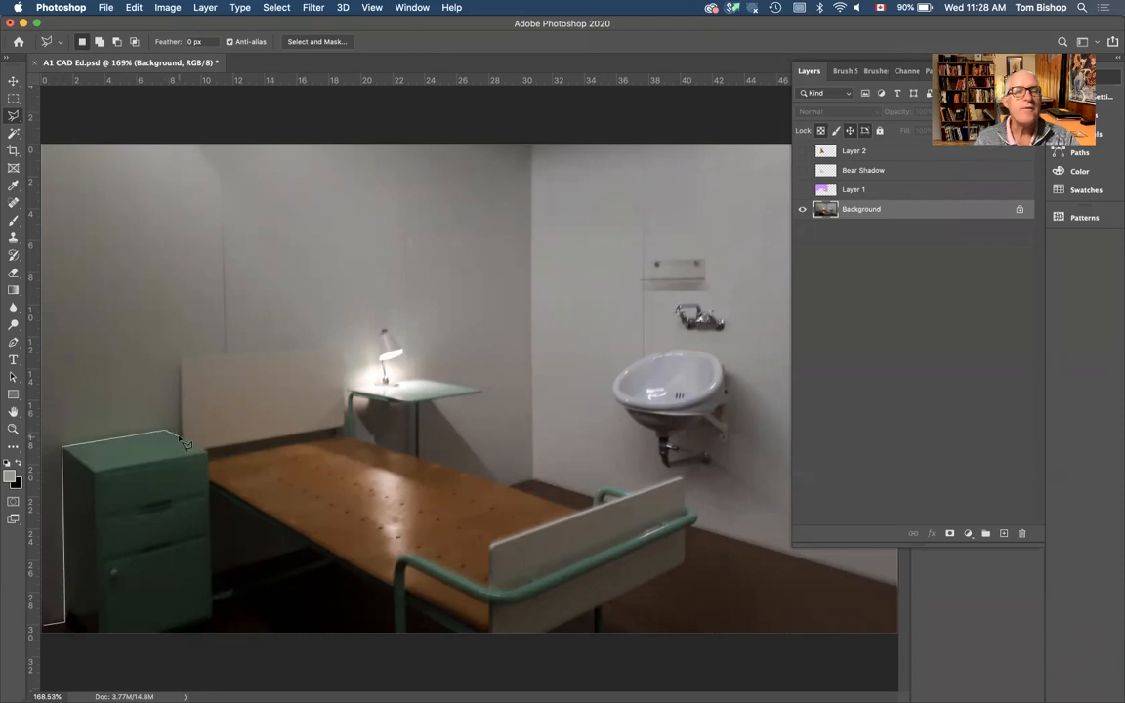
left_click(178, 432)
left_click(180, 358)
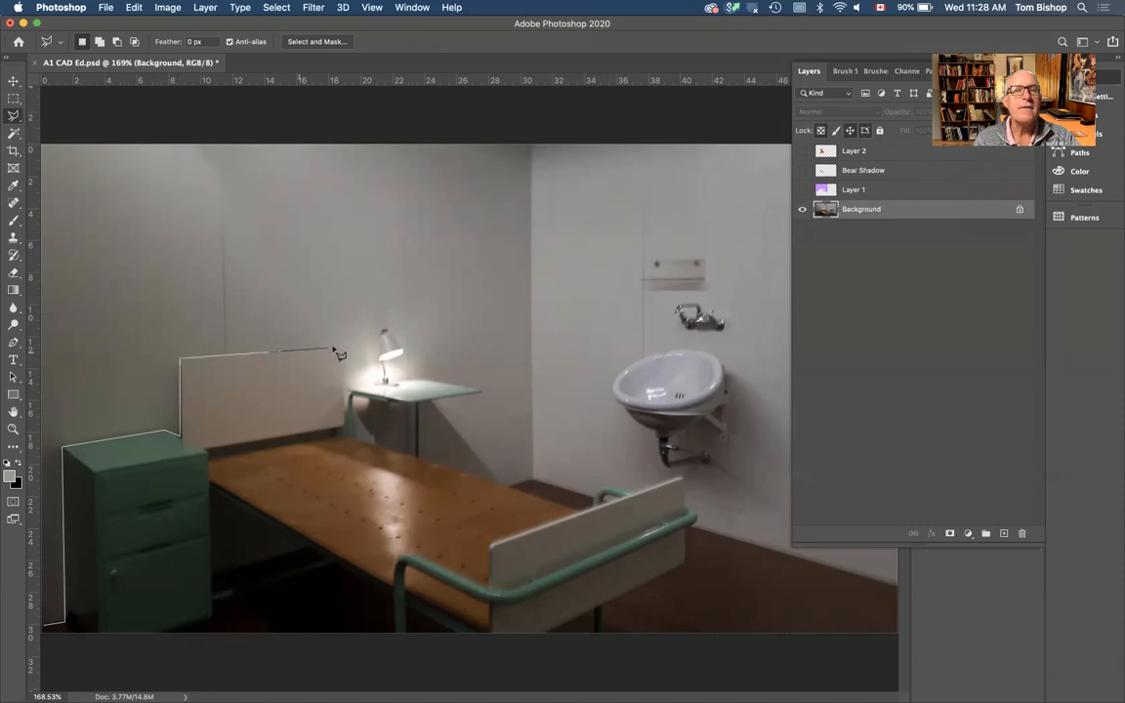
left_click(343, 347)
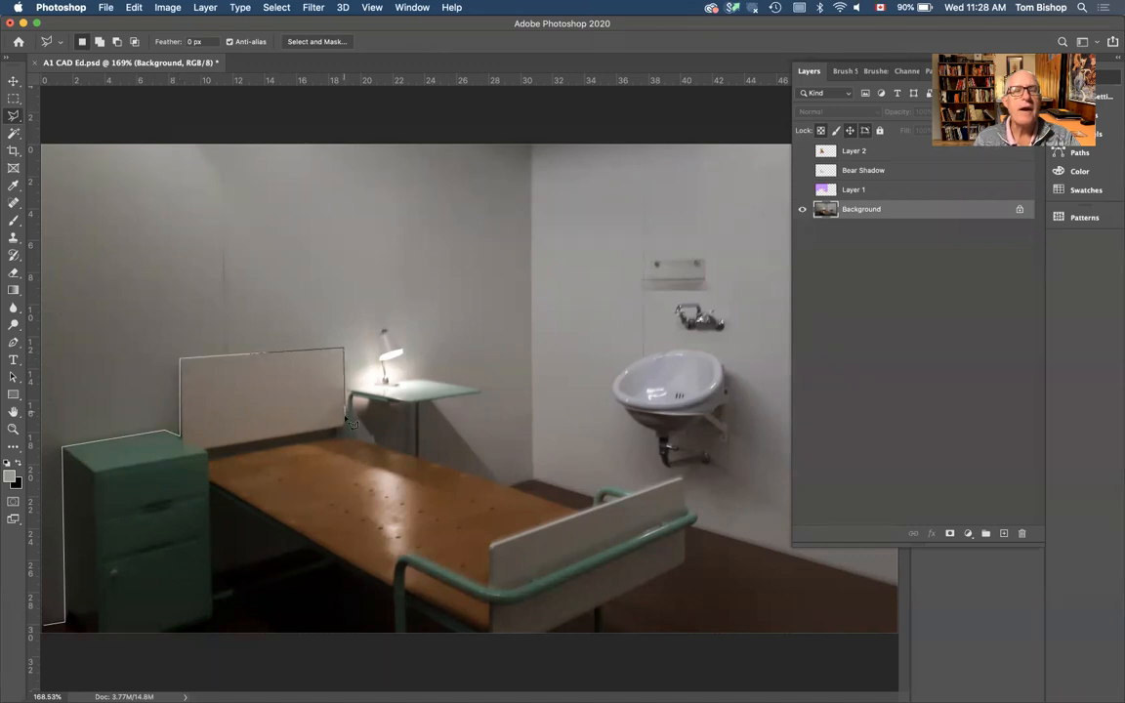
Carry the lasso outline past the headboard and lamp to the room's corner, and close the selection along the image's upper edge
left_click(346, 426)
left_click(350, 393)
left_click(380, 344)
left_click(529, 337)
left_click(528, 146)
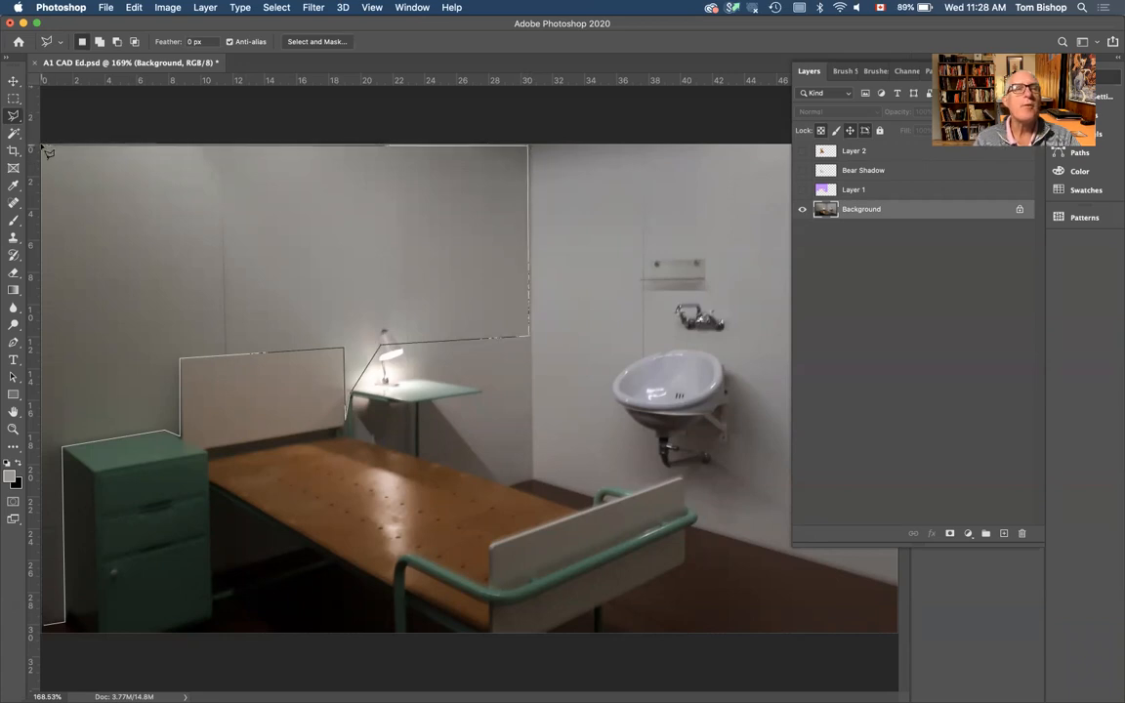
left_click(44, 148)
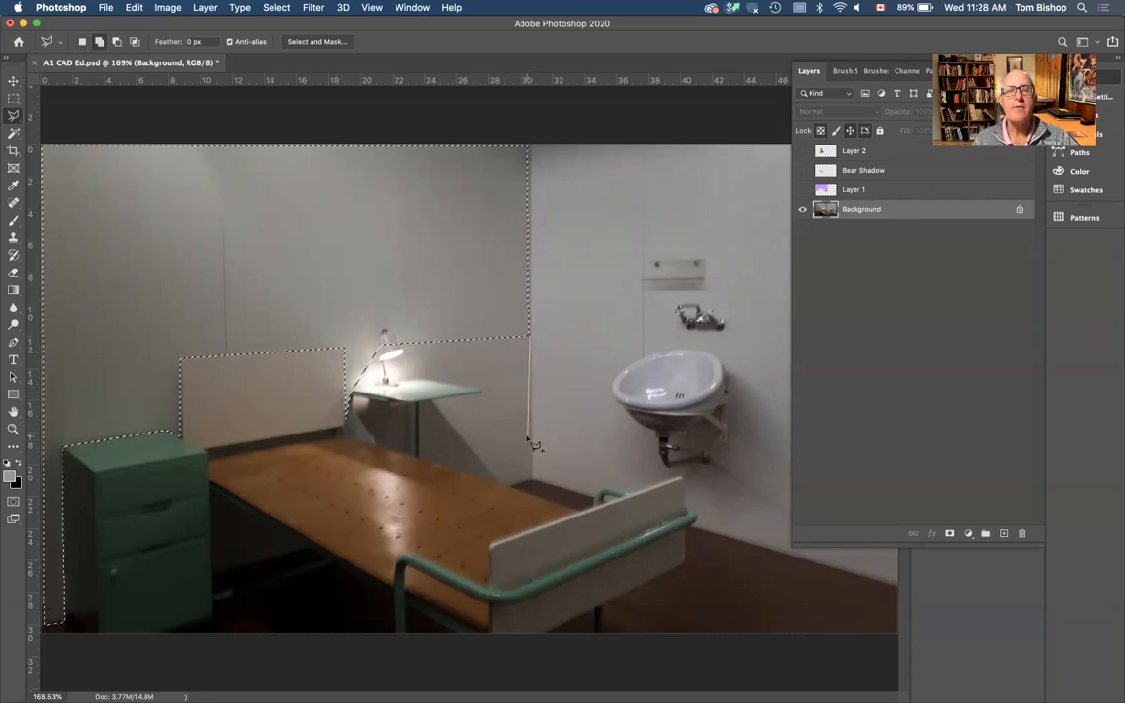
Add the wall area around the lamp and side table, down to the floor corner, to the selection, and clear the whole selection
left_click(531, 479)
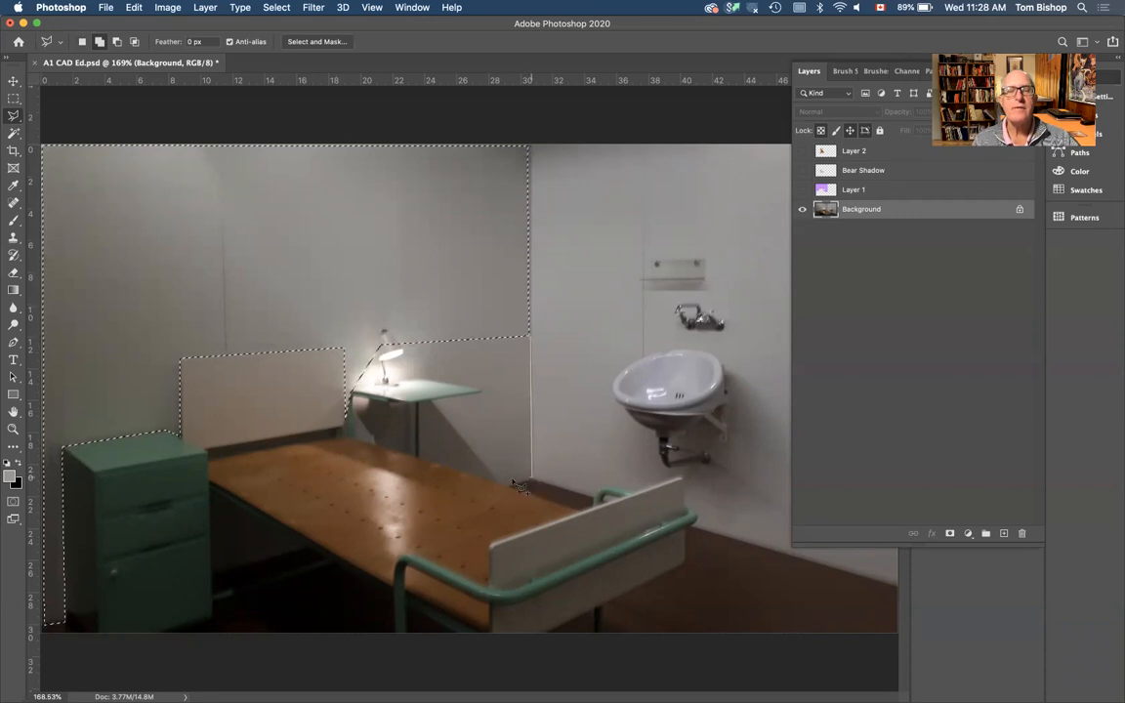
left_click(507, 485)
left_click(419, 457)
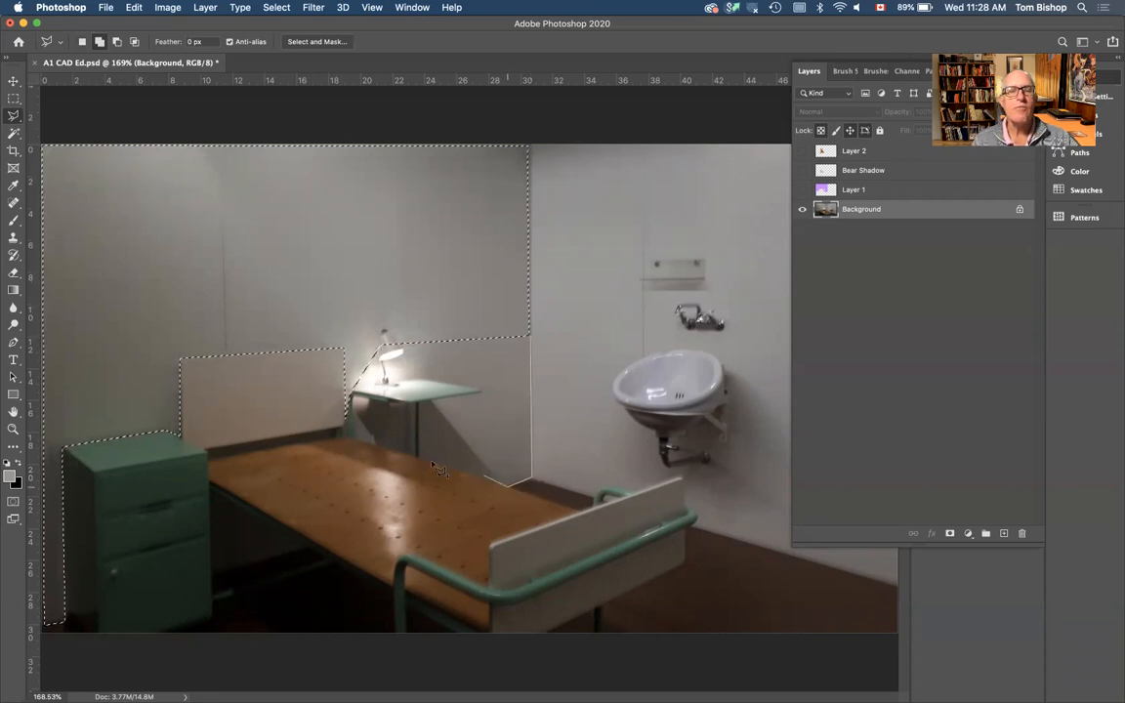
left_click(419, 401)
left_click(482, 394)
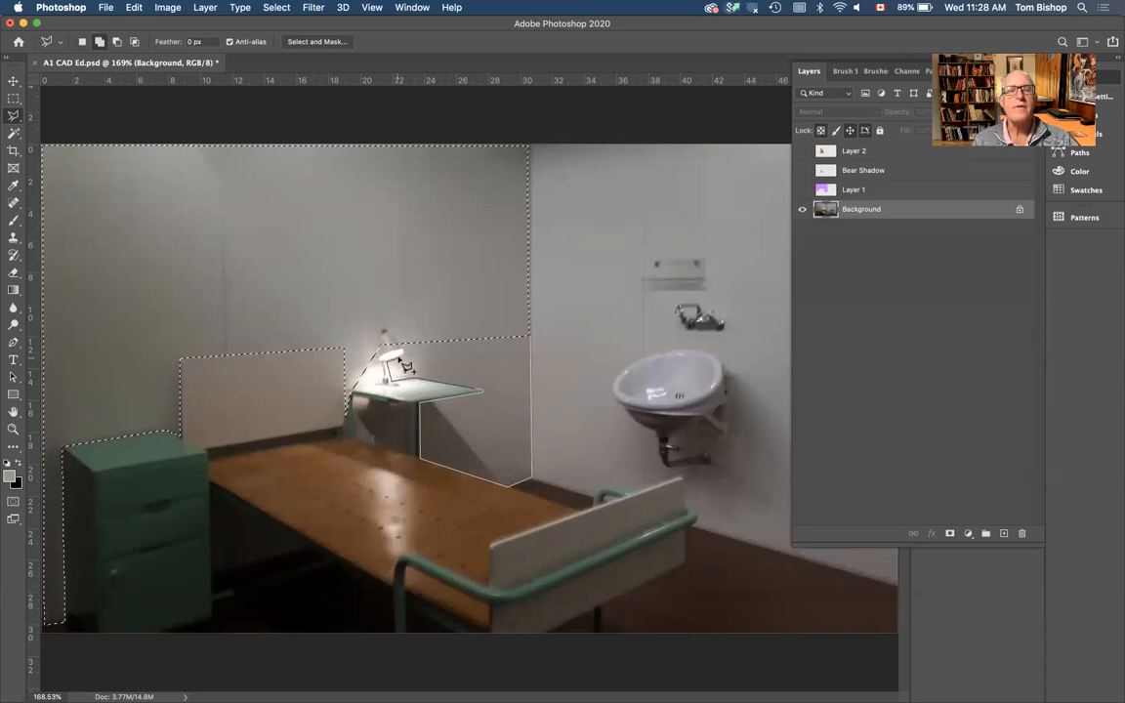
left_click(404, 345)
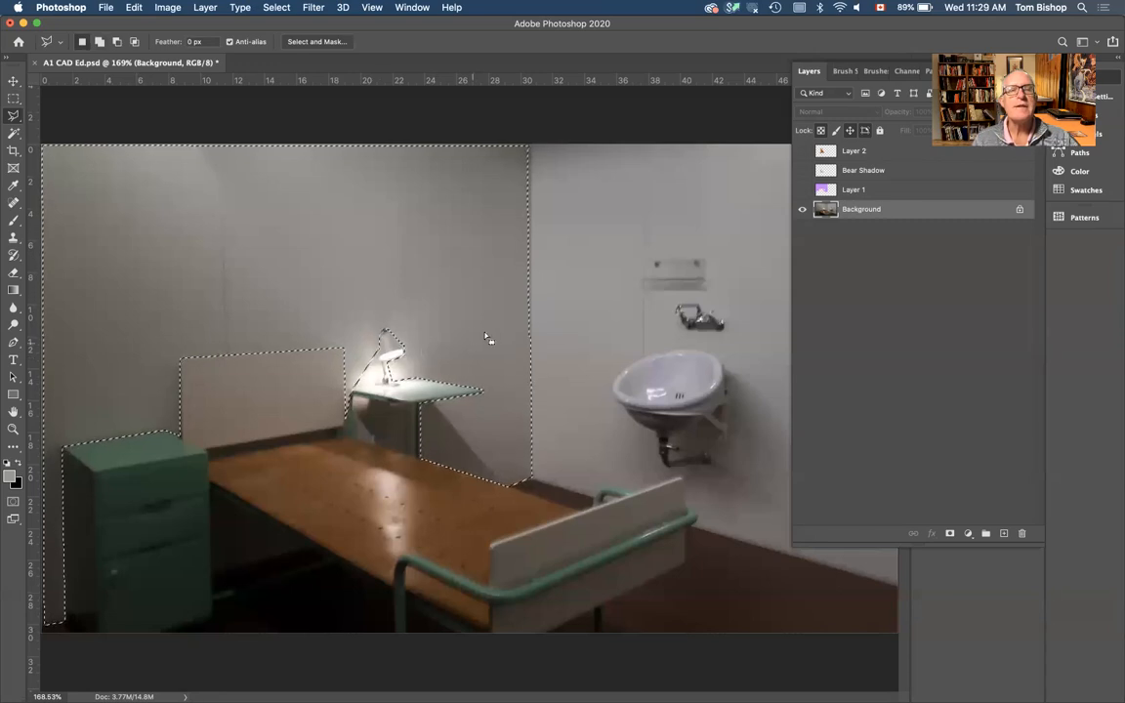
key("super+d")
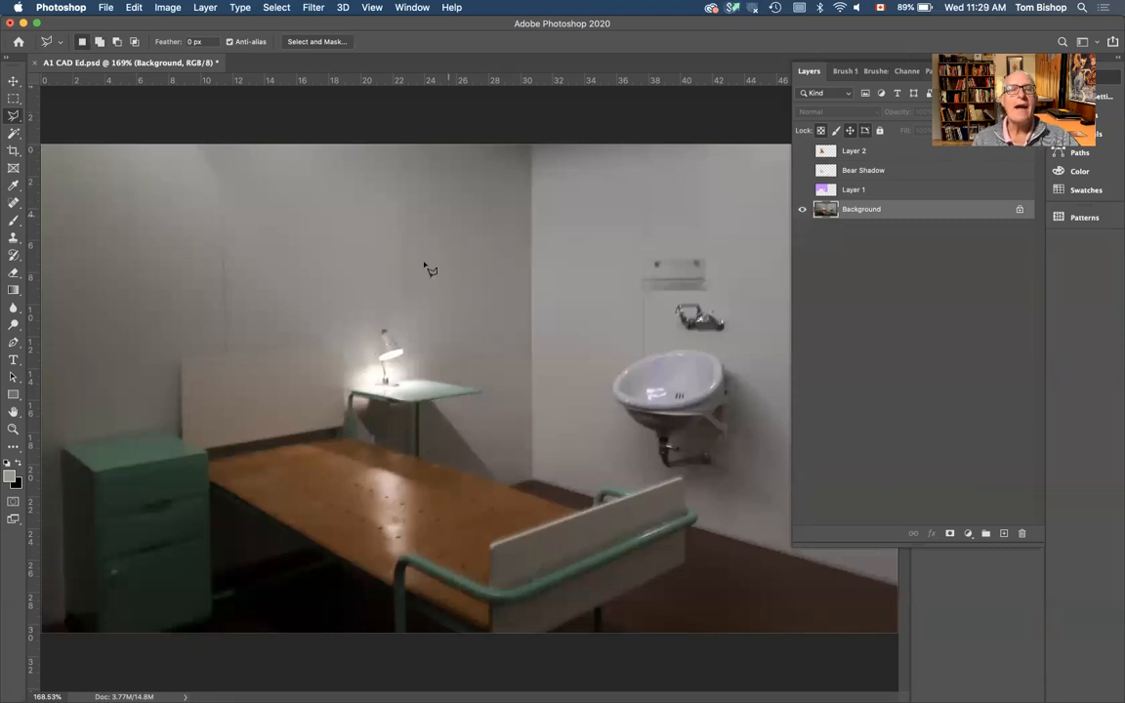
left_click(209, 7)
left_click(215, 9)
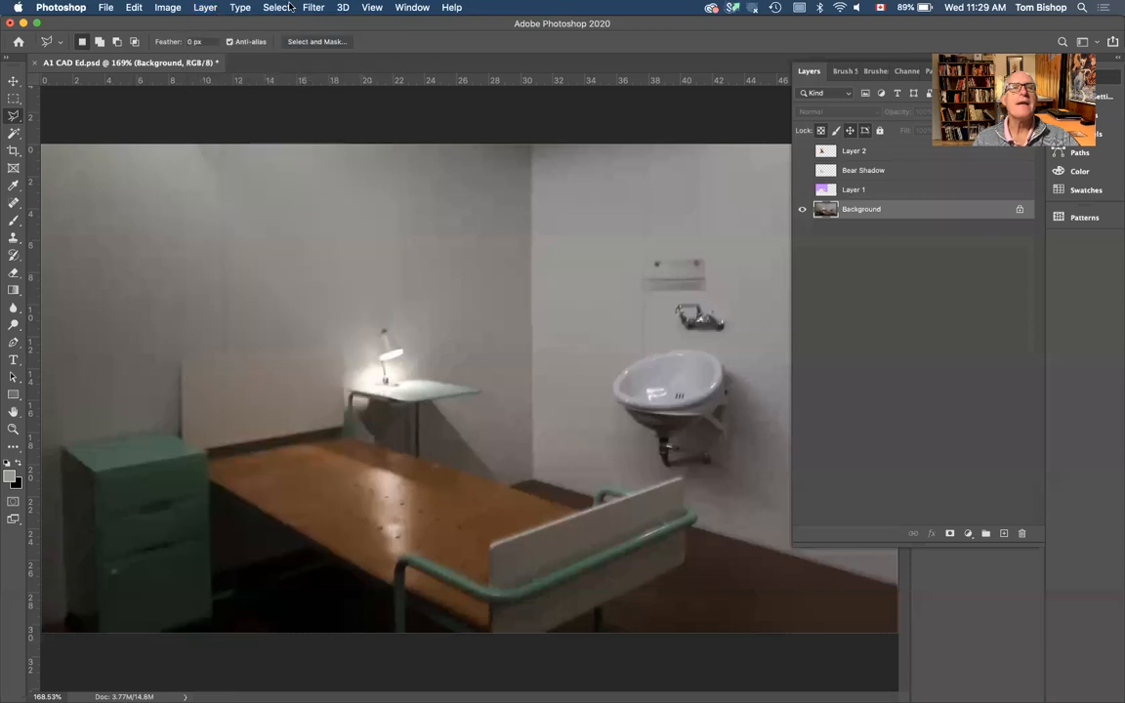
left_click(283, 8)
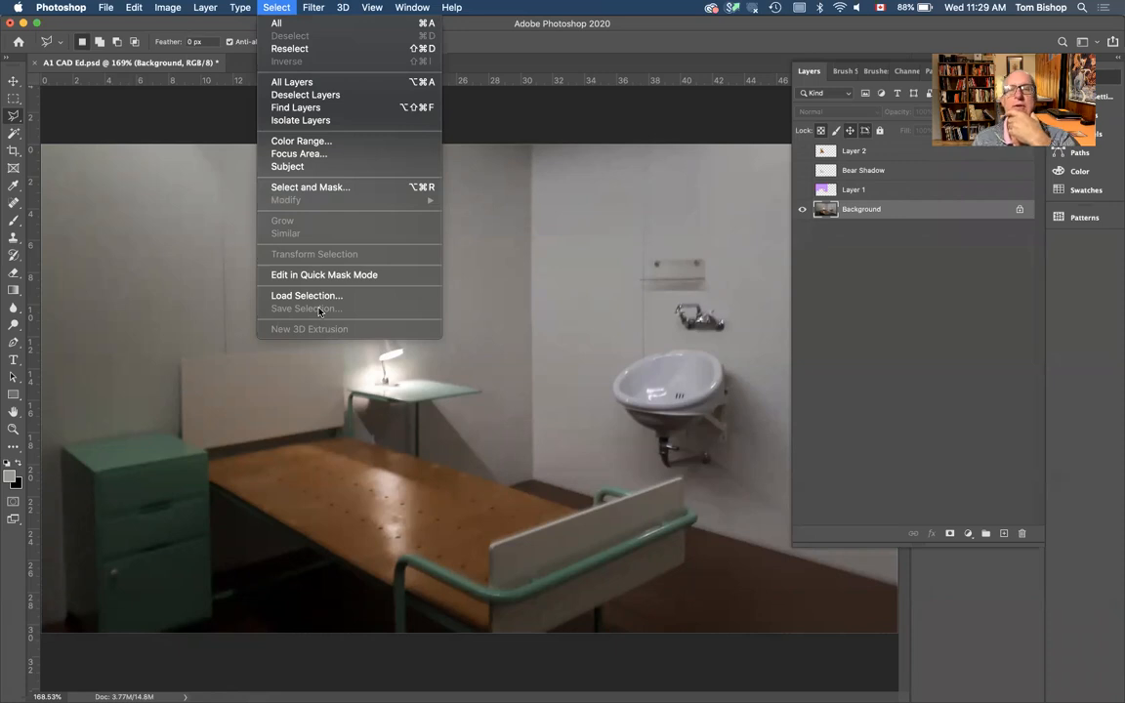
left_click(900, 316)
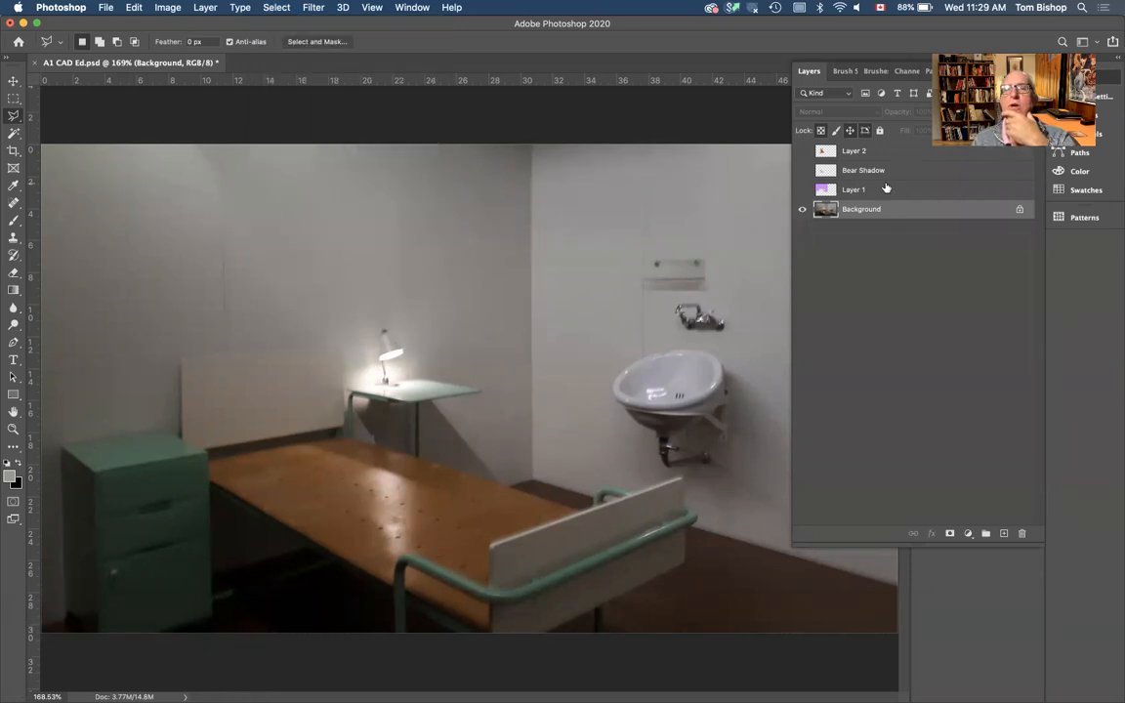
Open the channel list and briefly overlay the Alpha 1 channel on the image to check the saved wall mask
left_click(905, 71)
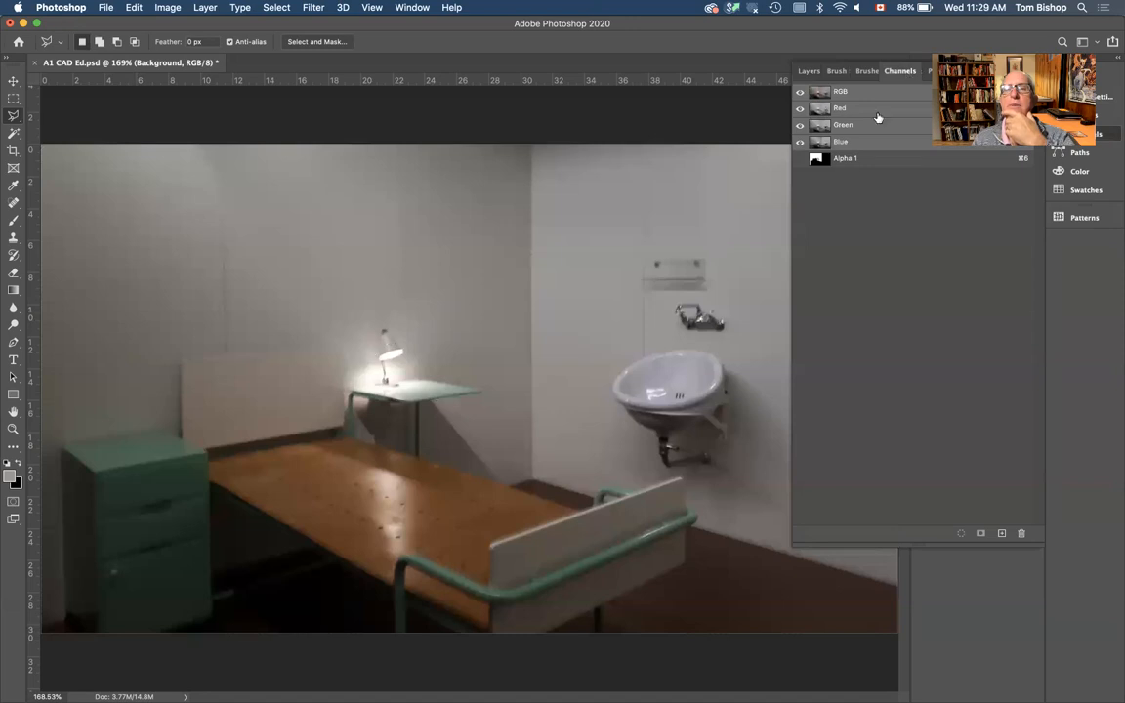
left_click(800, 159)
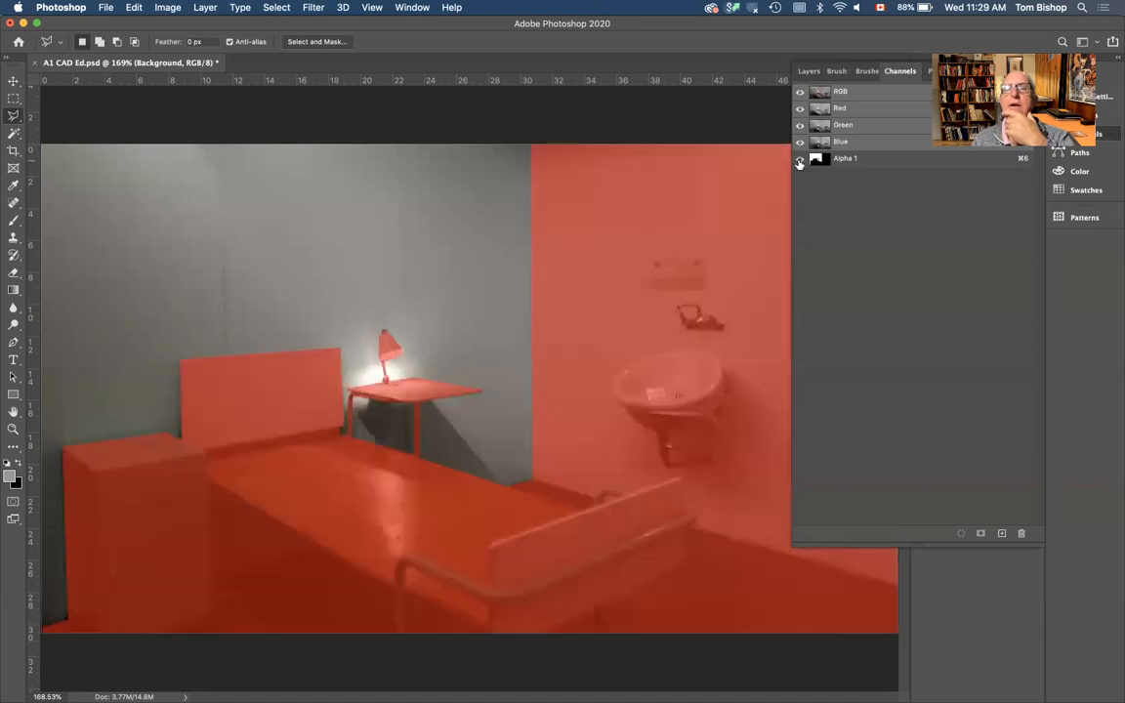
left_click(799, 159)
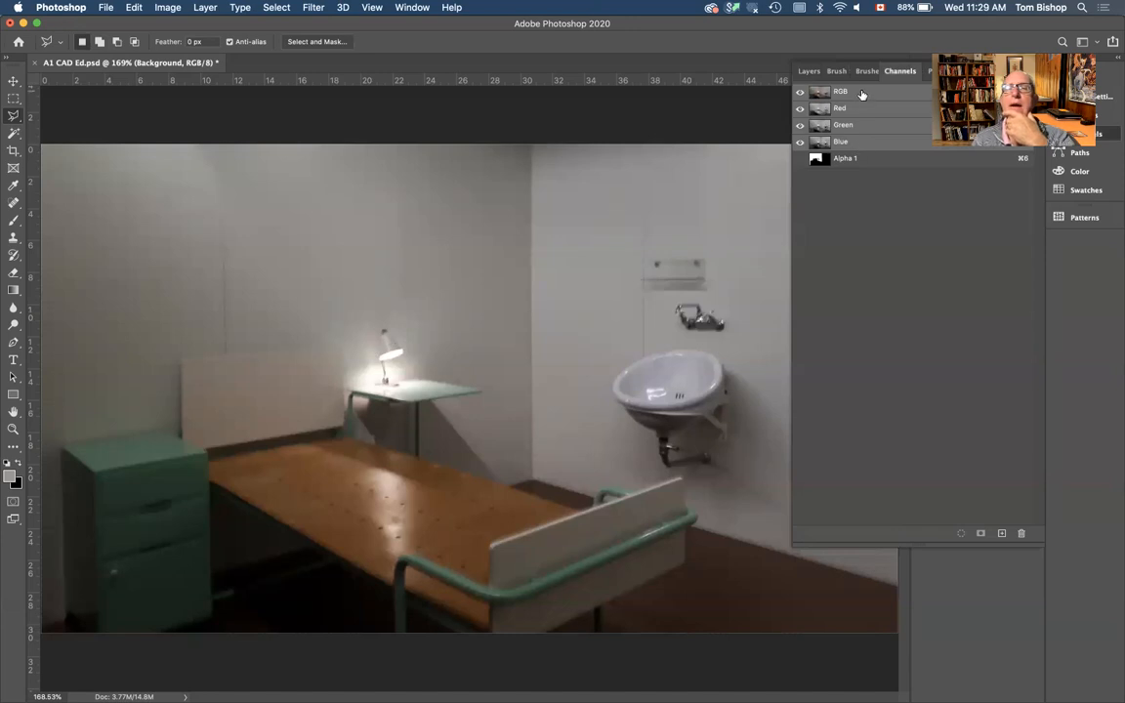
View the Red, Green, Blue and Alpha 1 channels individually, return to RGB, and check the Alpha 1 overlay once more
left_click(860, 108)
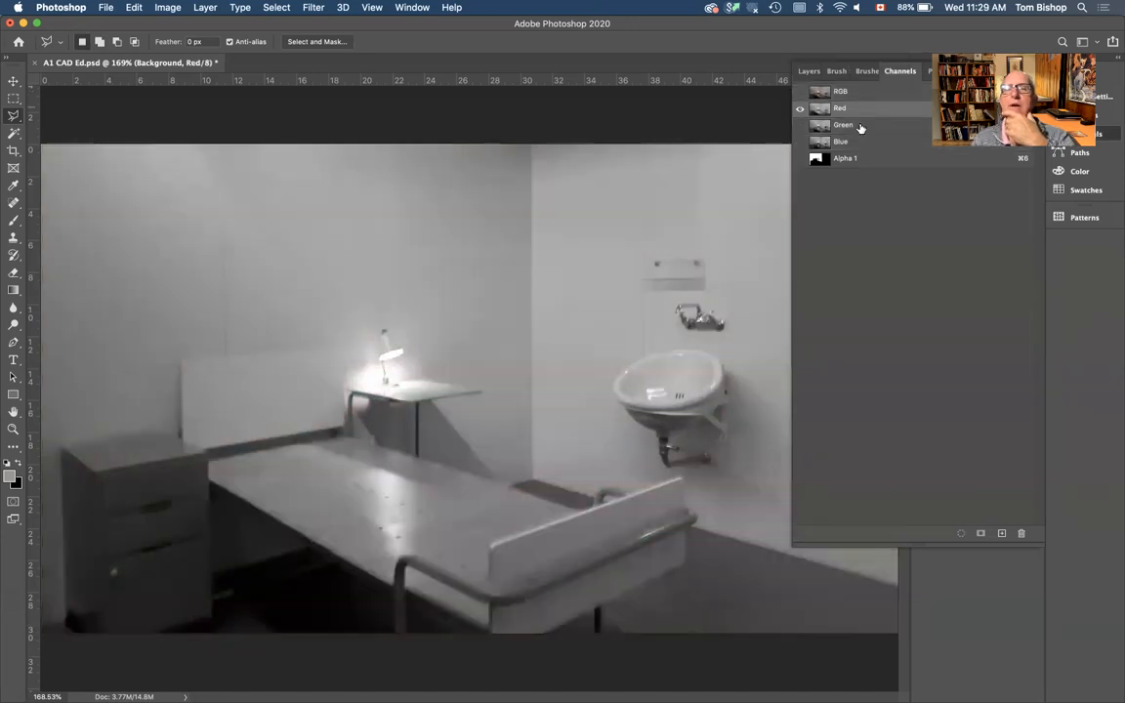
left_click(860, 126)
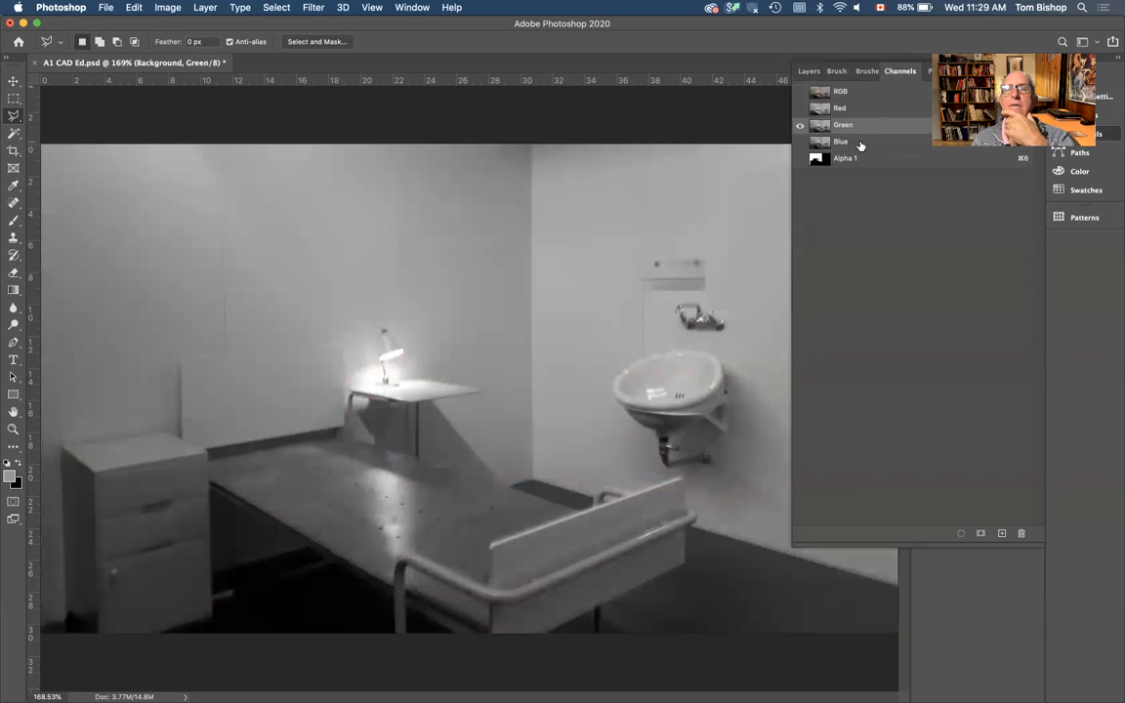
left_click(860, 143)
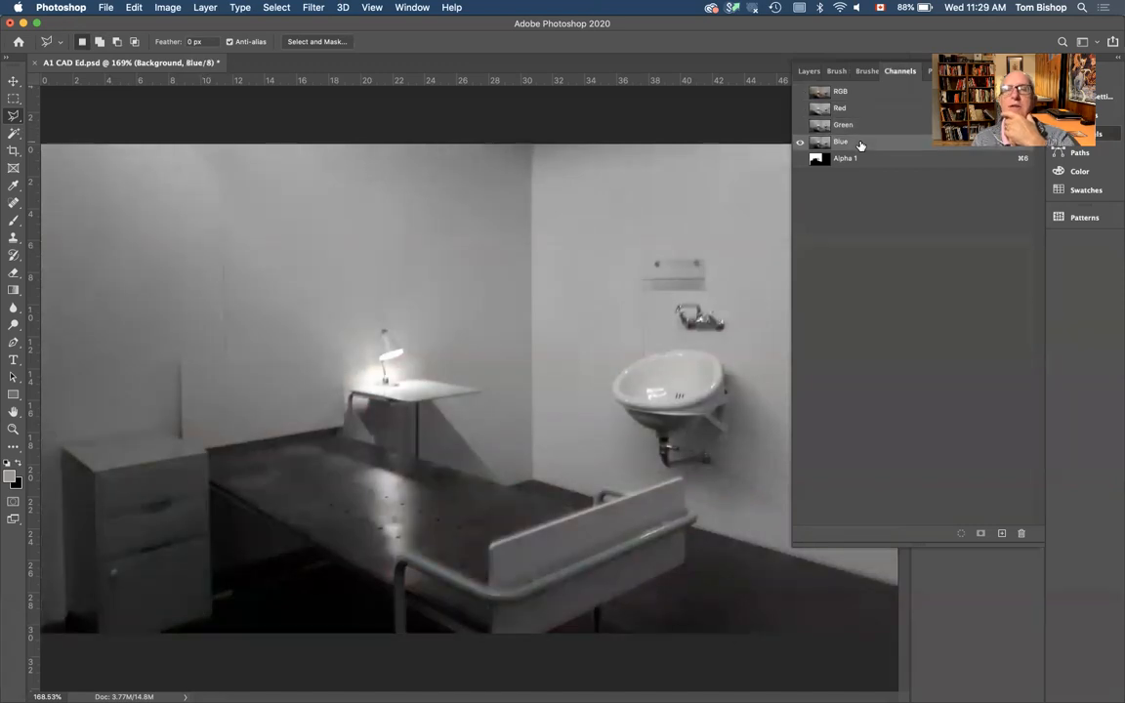
left_click(863, 159)
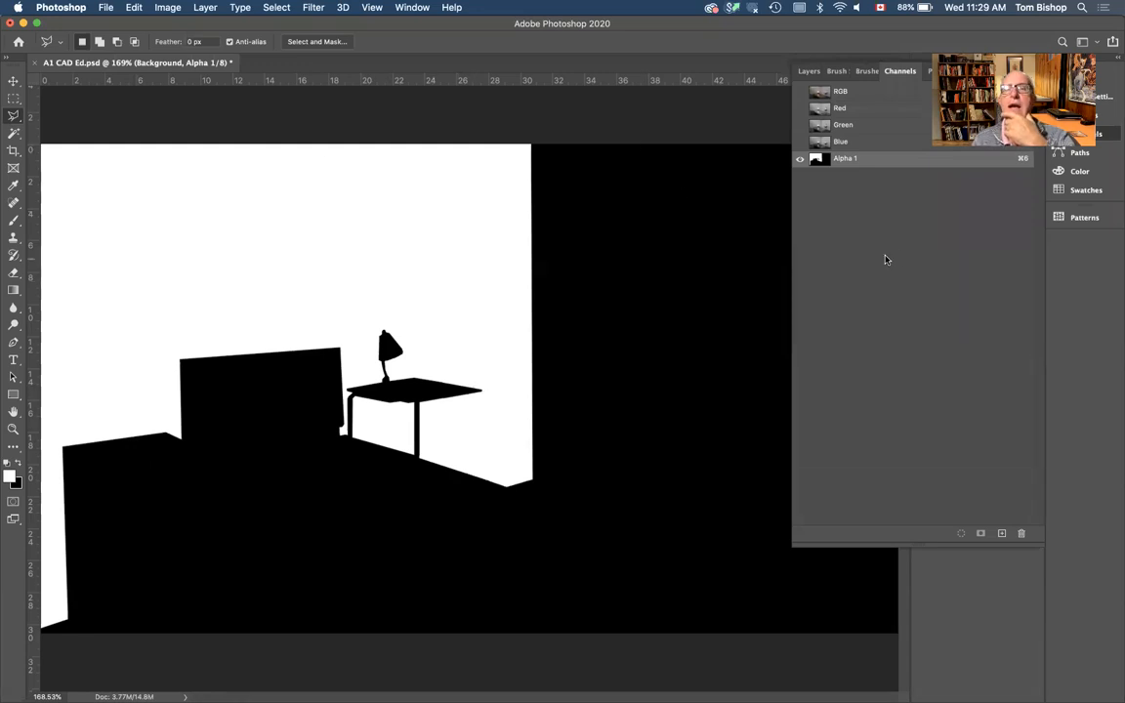
left_click(859, 91)
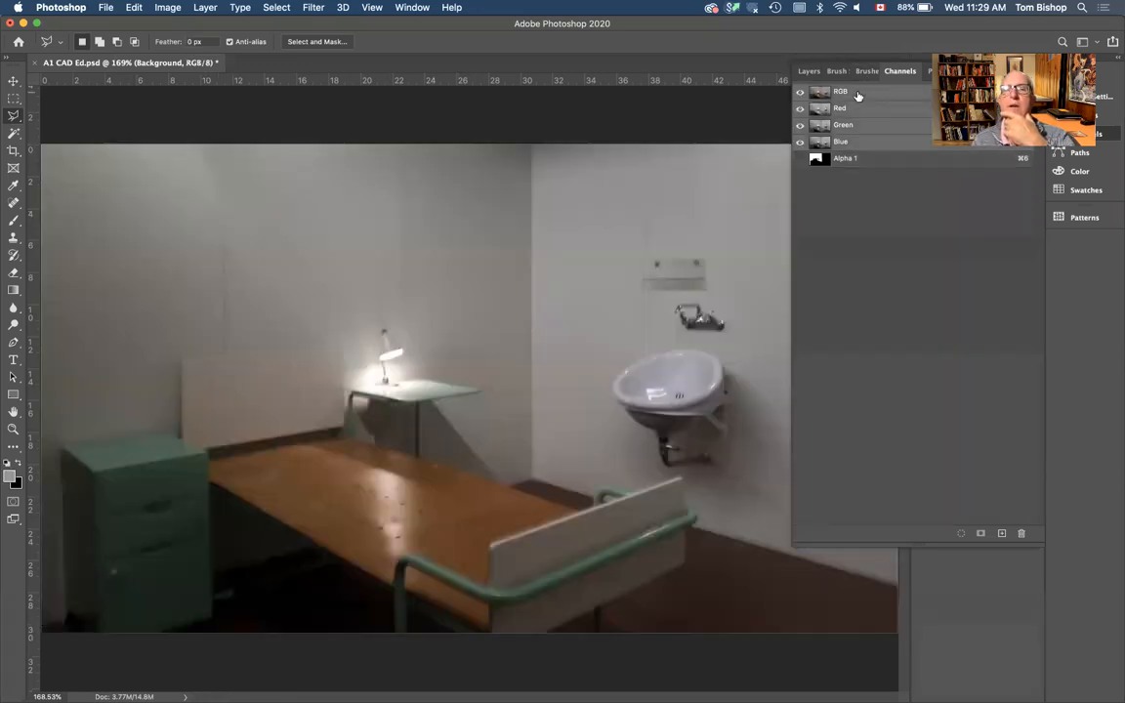
left_click(799, 159)
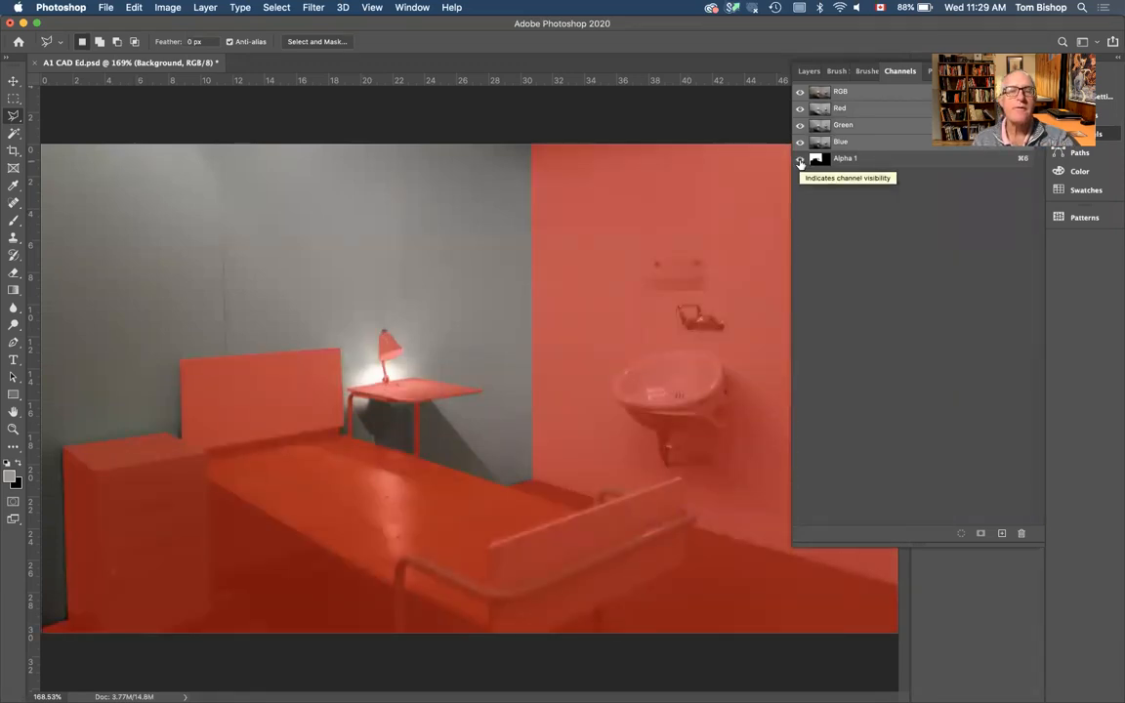
left_click(800, 159)
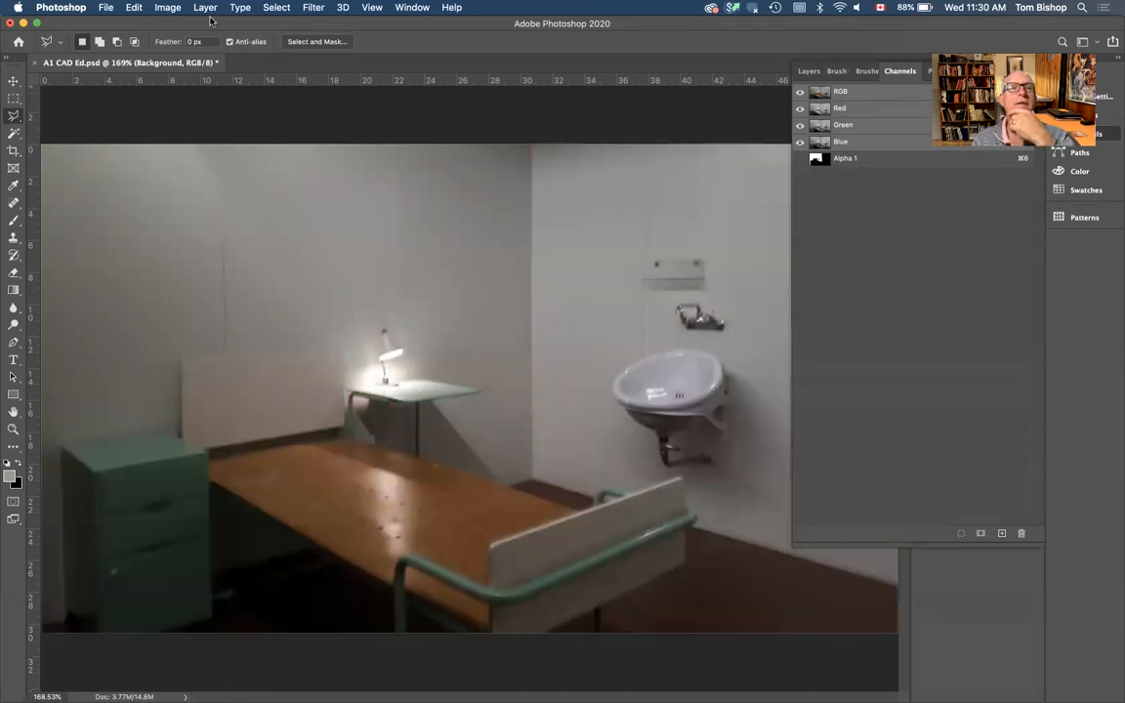
Load the Alpha 1 channel of A1 CAD Ed.psd as a new selection of the back wall
left_click(276, 7)
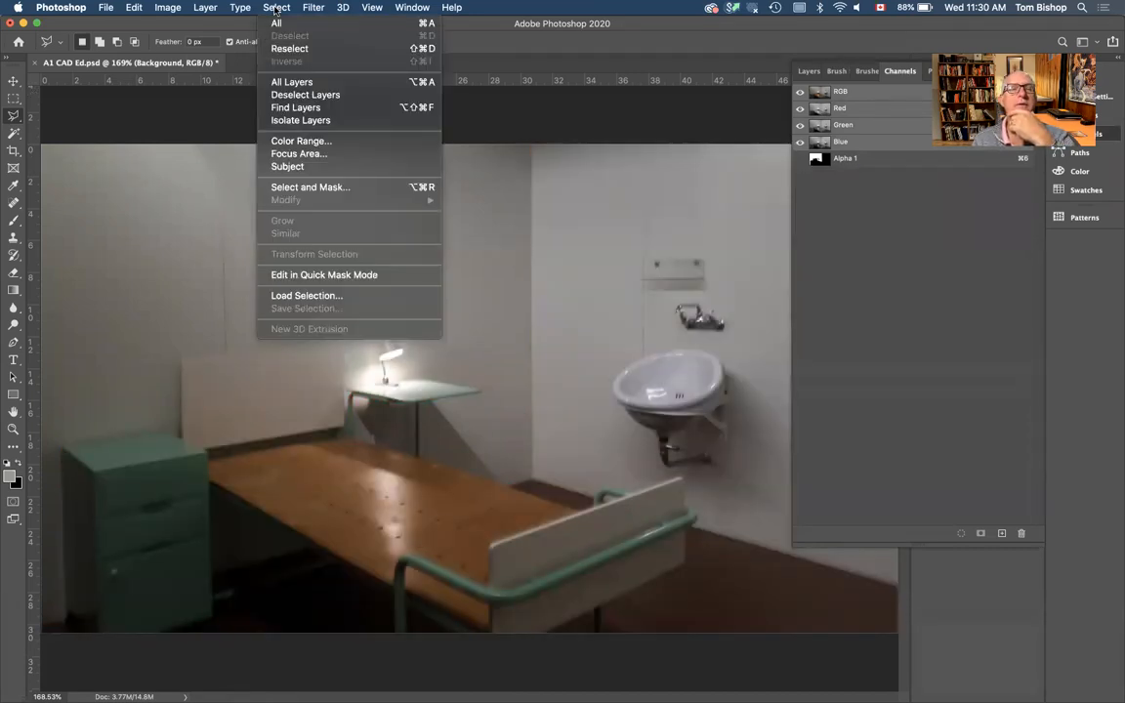
left_click(317, 295)
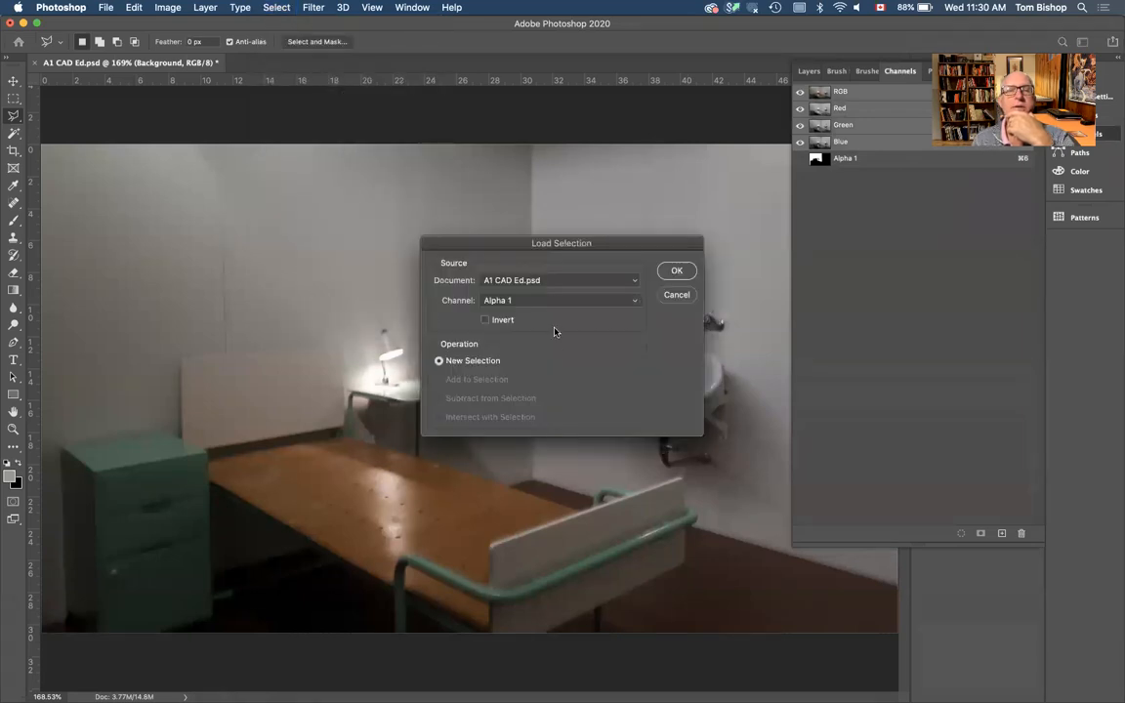
left_click(677, 271)
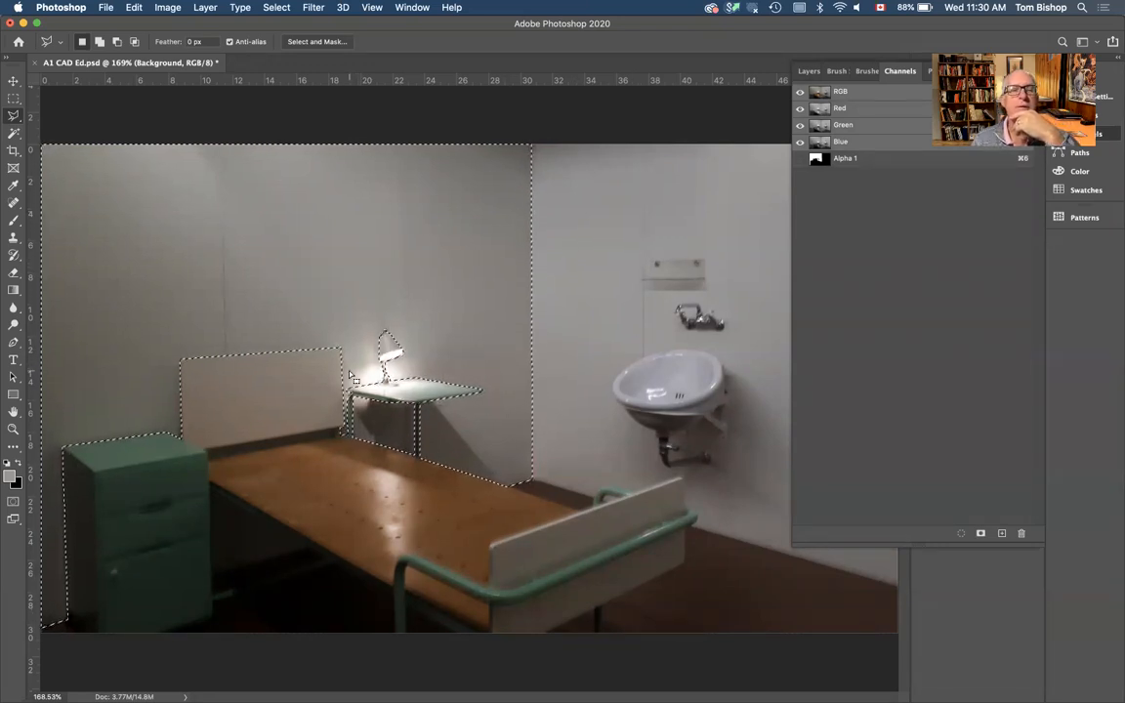
Inspect the wall selection's edges around the lamp and side table, and feather the selection with a 2-pixel radius
scroll(351, 374, "up", 3)
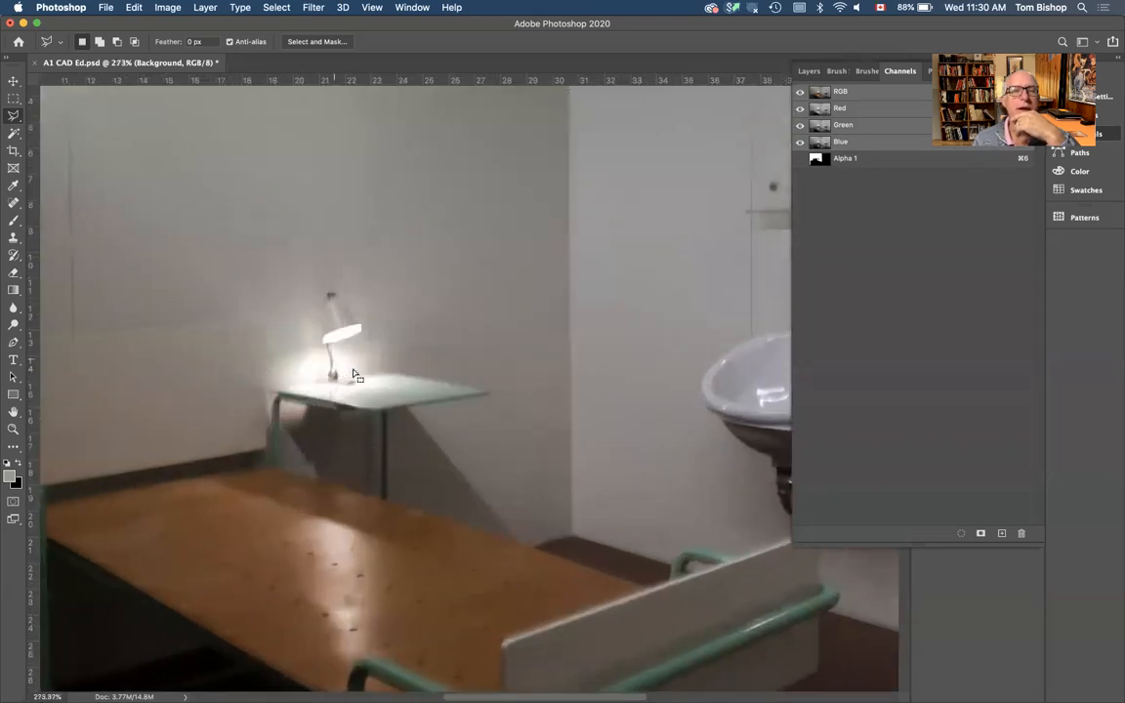
scroll(352, 376, "up", 5)
scroll(357, 376, "down", 4)
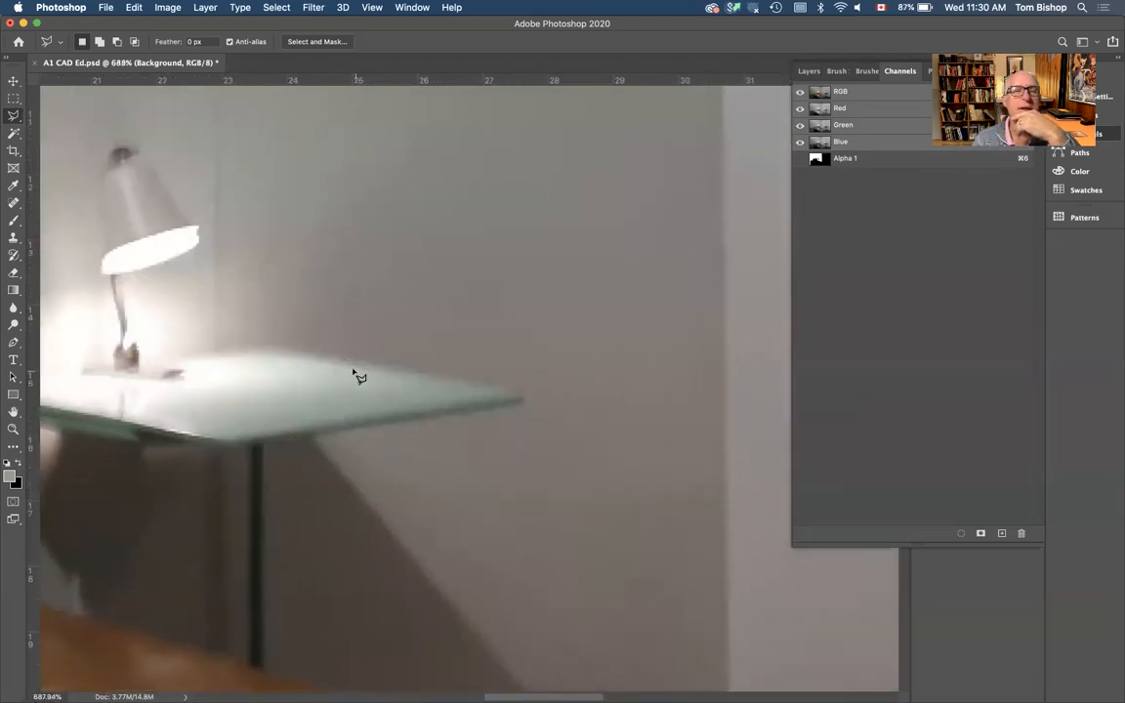
scroll(358, 378, "down", 3)
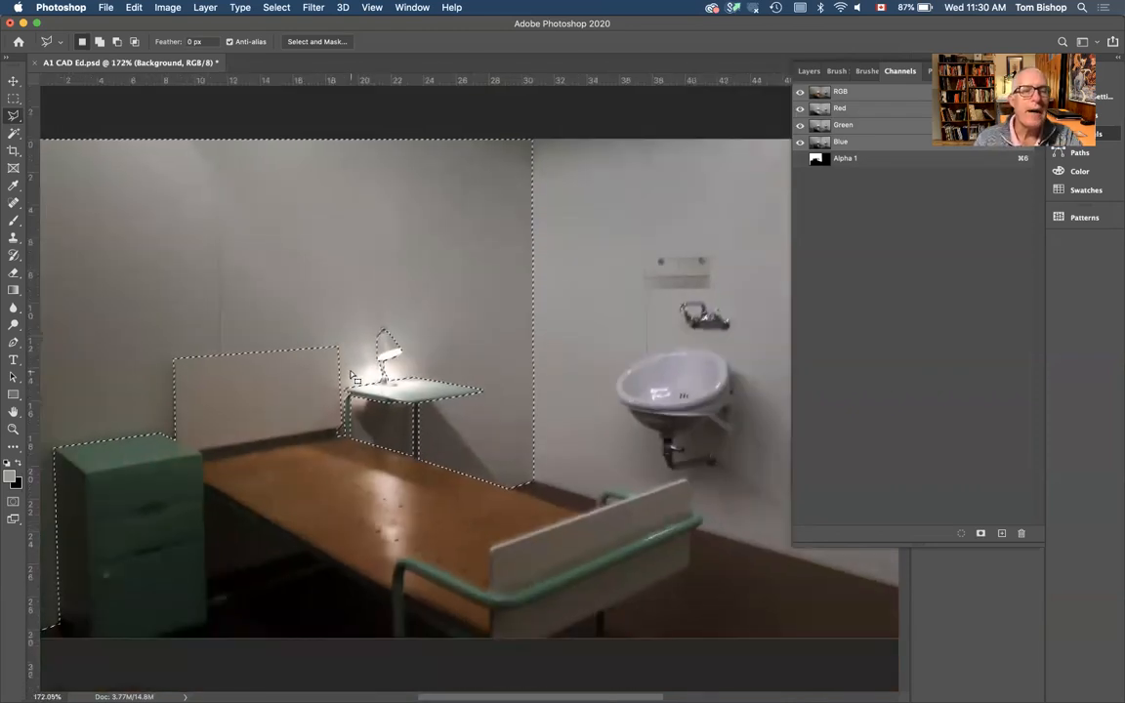
scroll(354, 378, "down", 1)
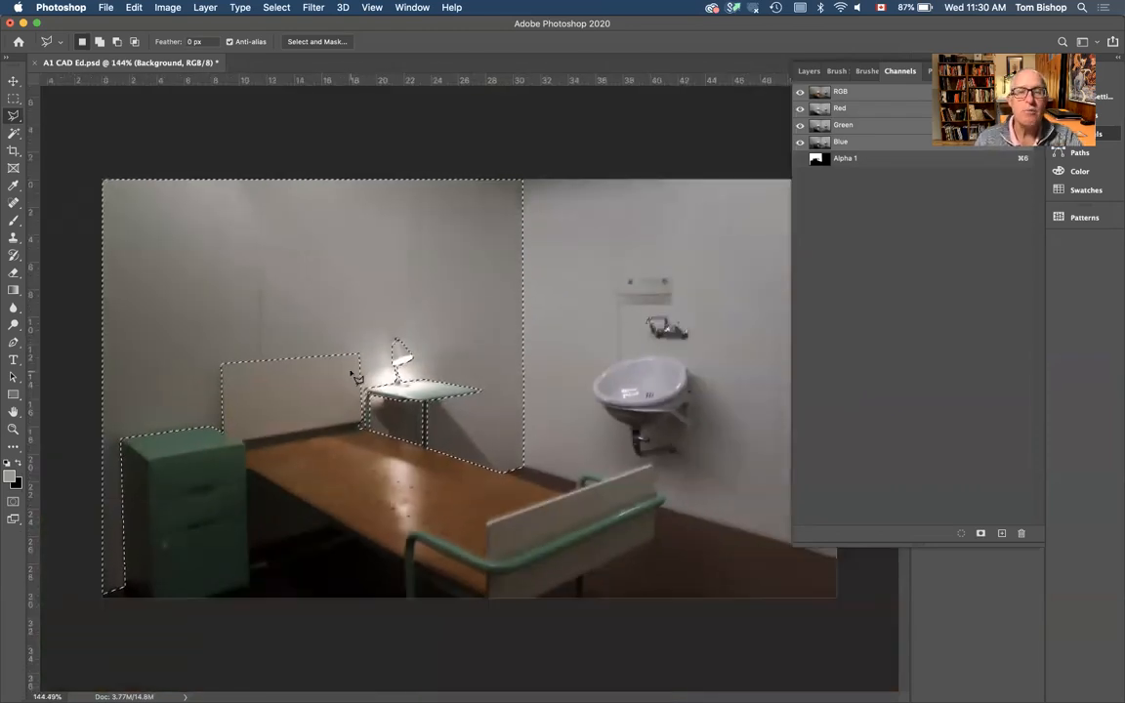
left_click(276, 8)
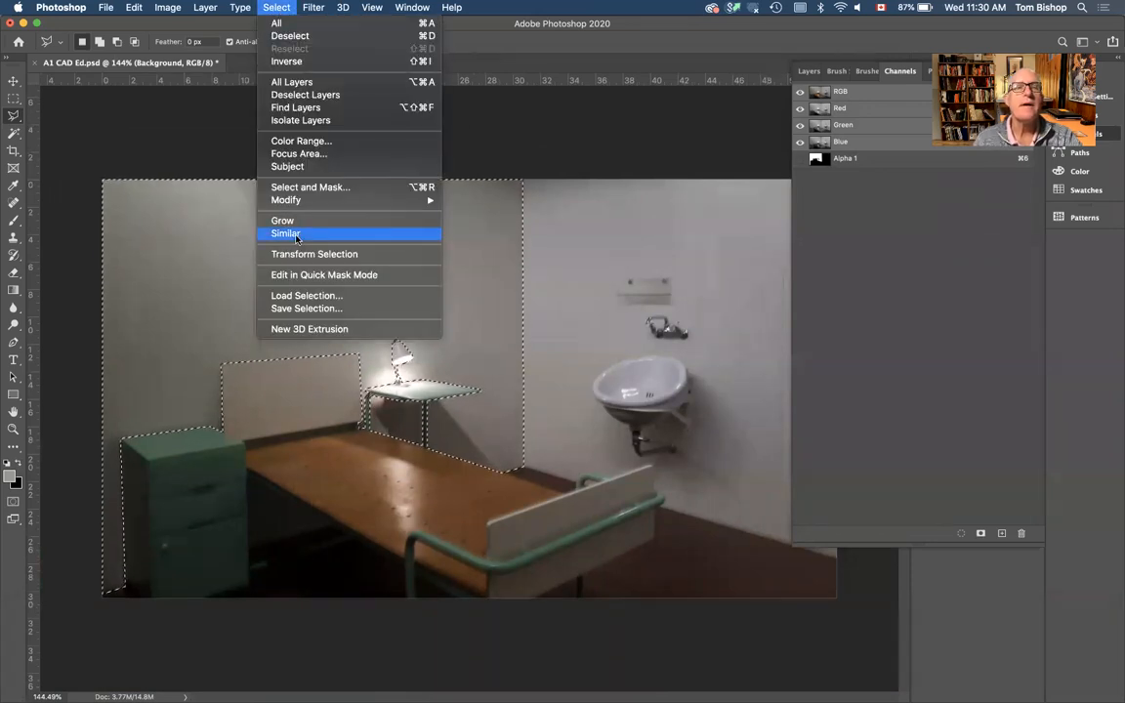
mouse_move(304, 203)
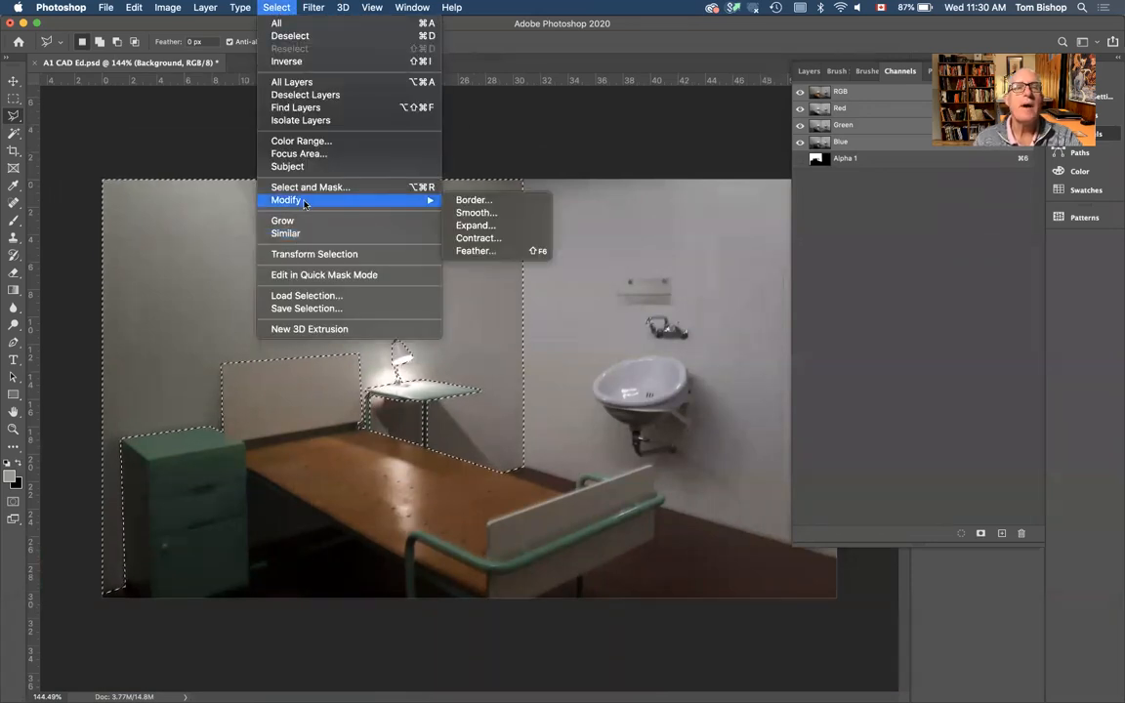
left_click(475, 251)
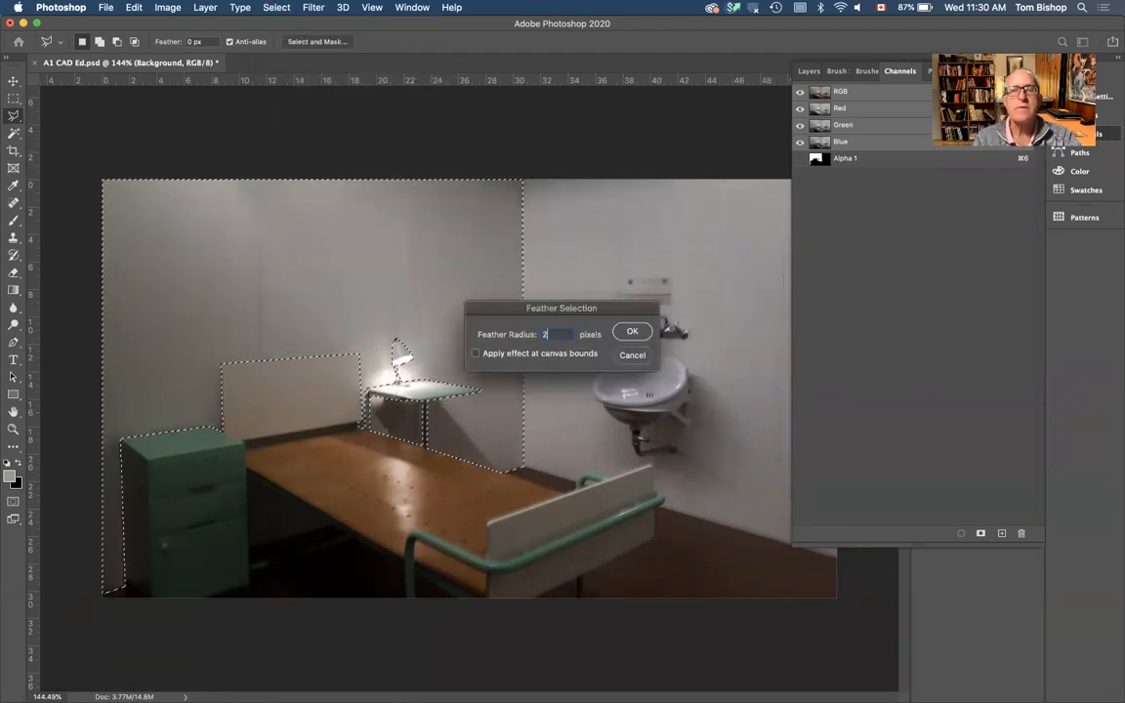
key("Return")
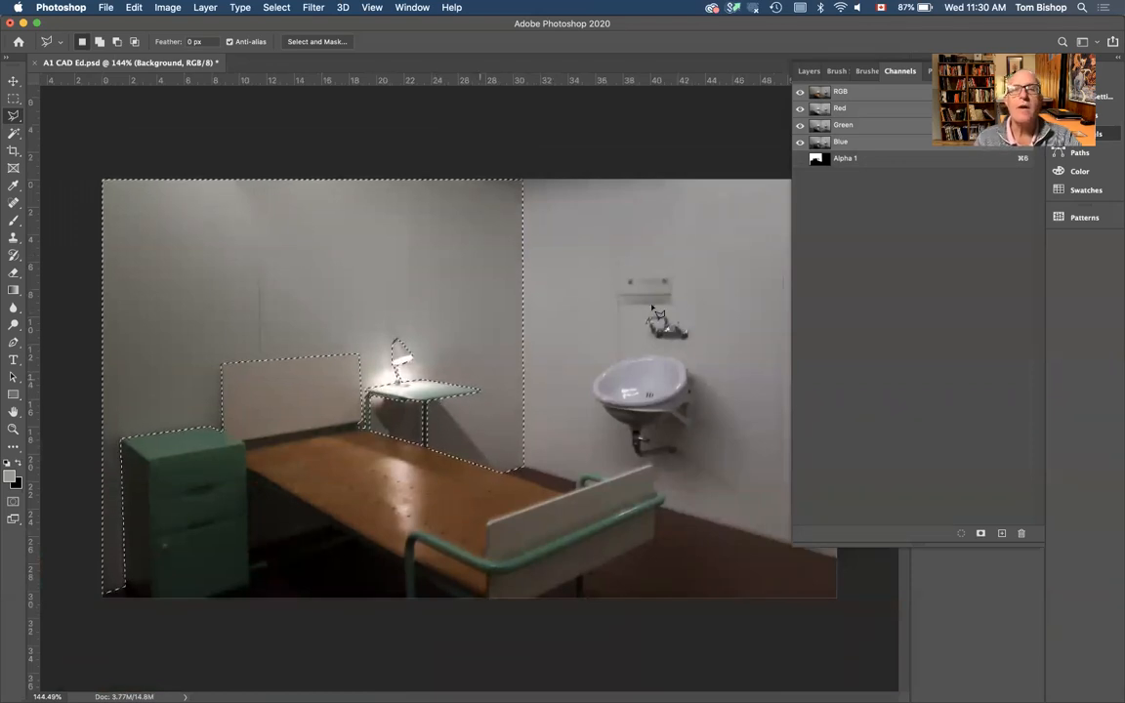
Create a new layer directly above the Background with Normal mode and 100% opacity
left_click(809, 71)
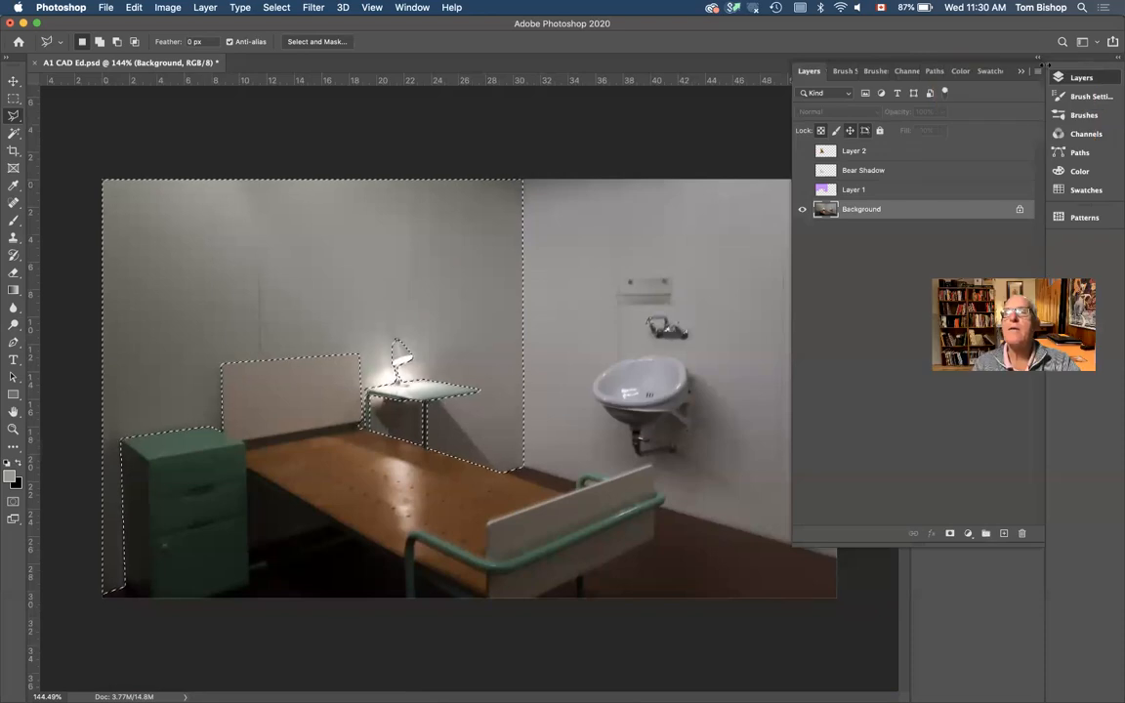
left_click(1037, 72)
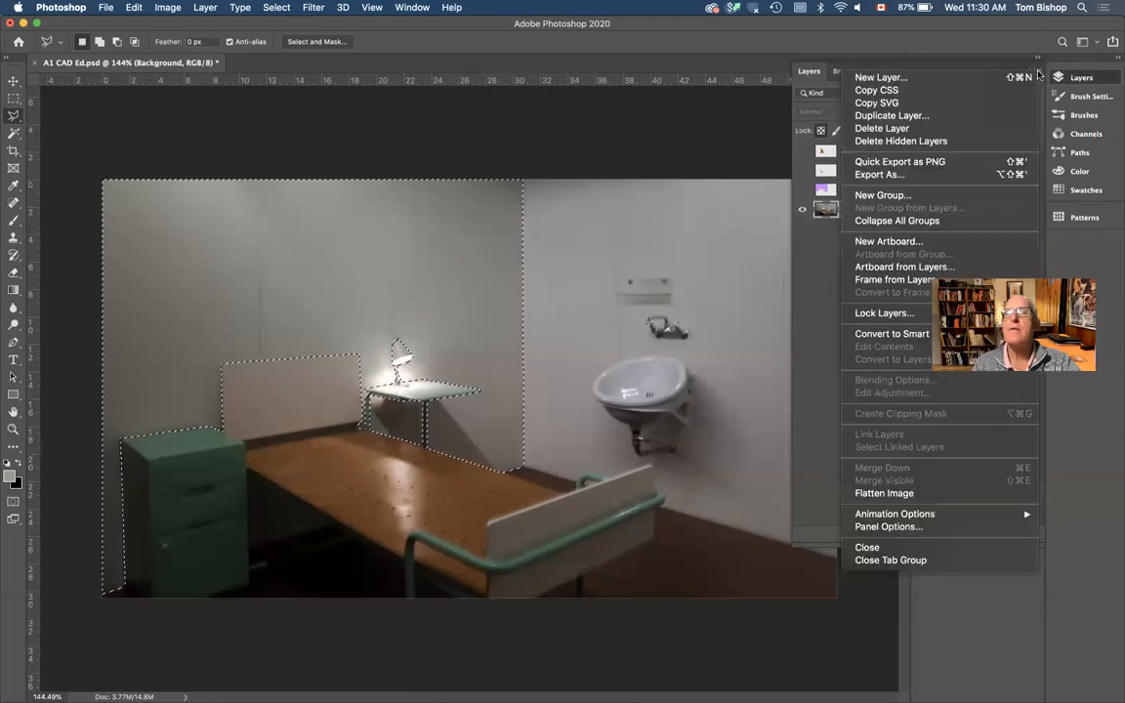
left_click(963, 76)
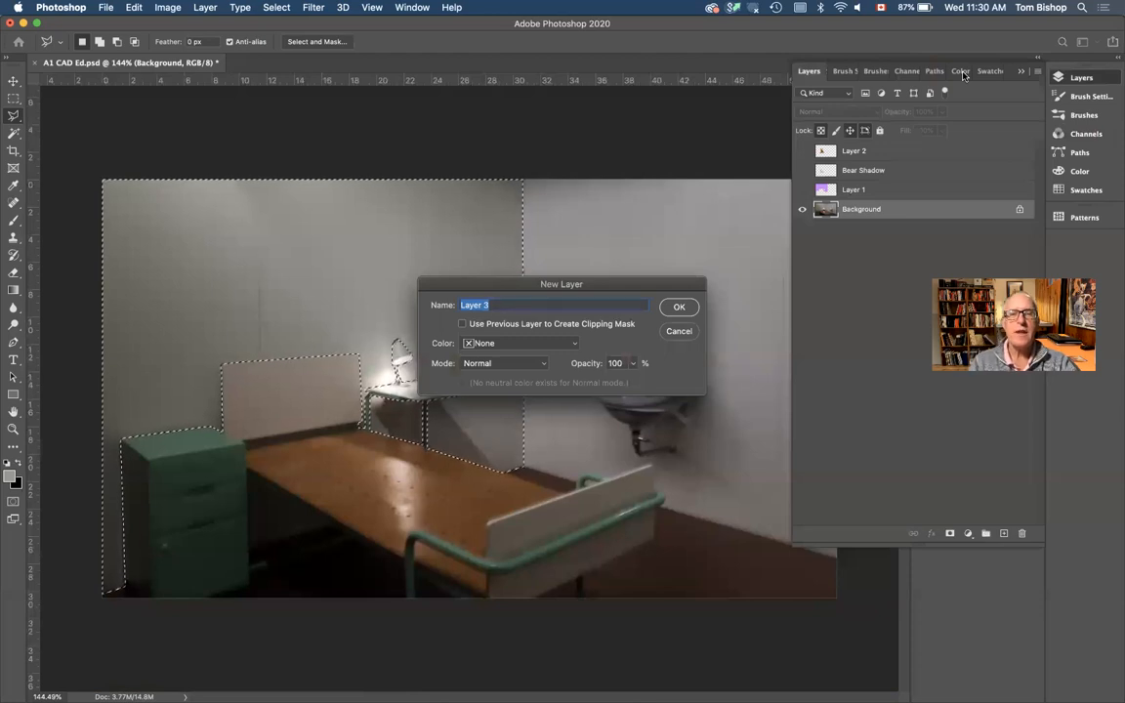
key("Return")
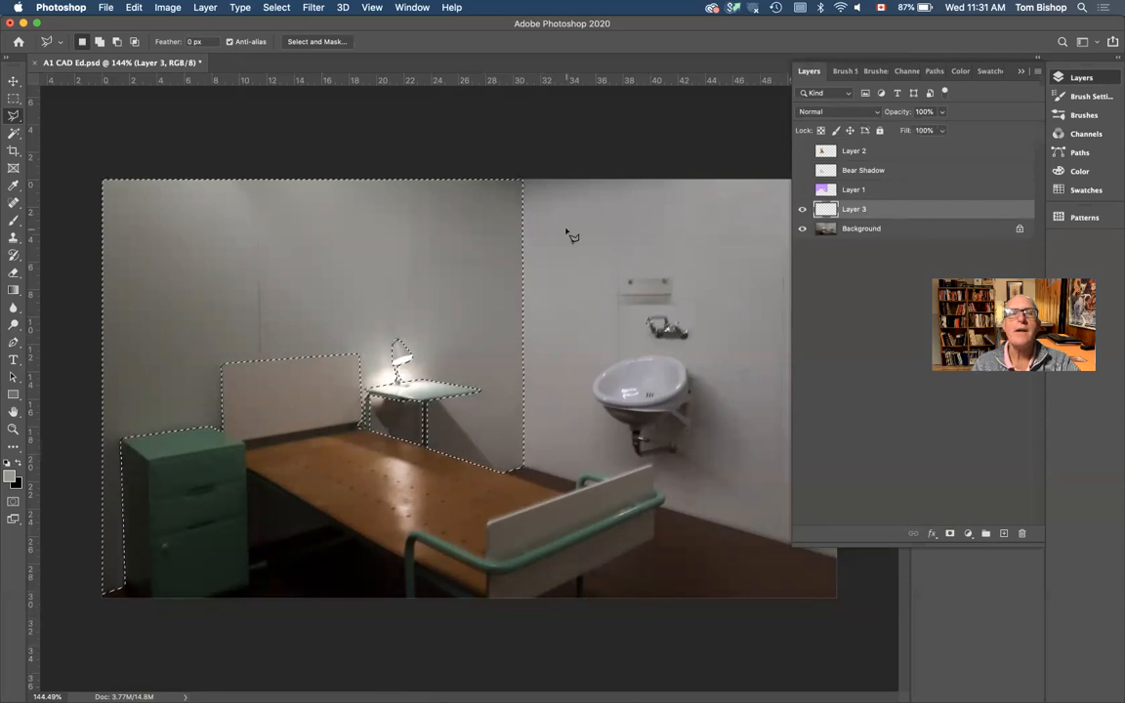
Fill the selected back wall on the new layer with orange #f0980c, using Normal mode at 100% opacity
left_click(134, 8)
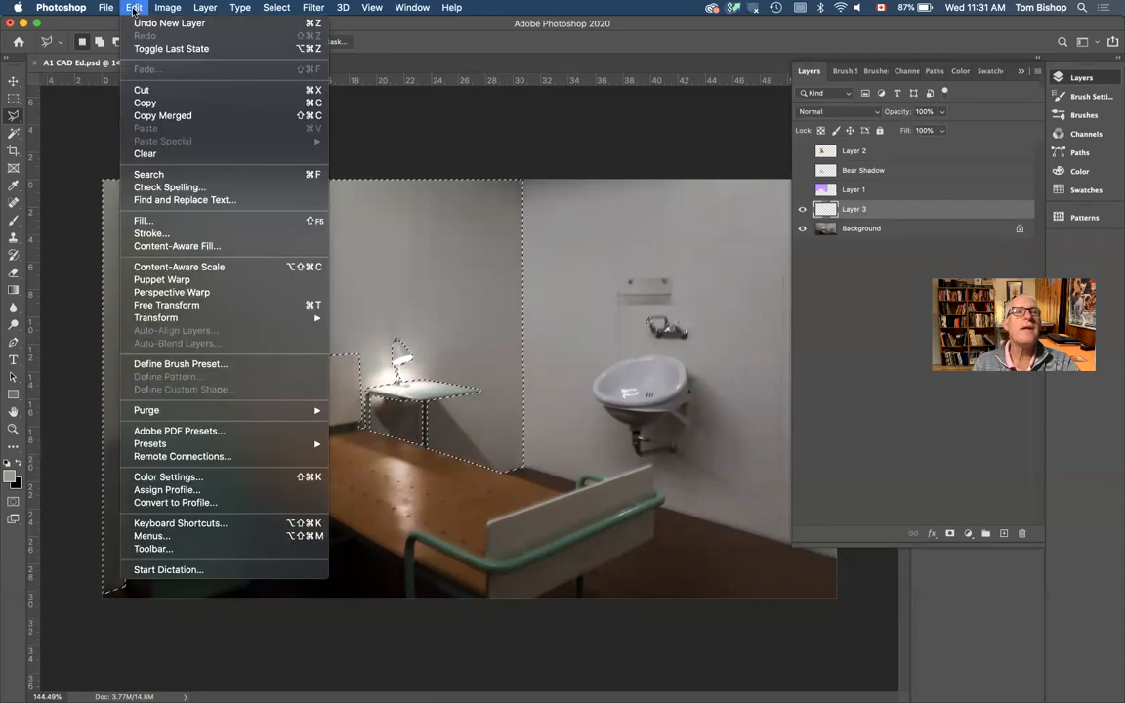
left_click(157, 221)
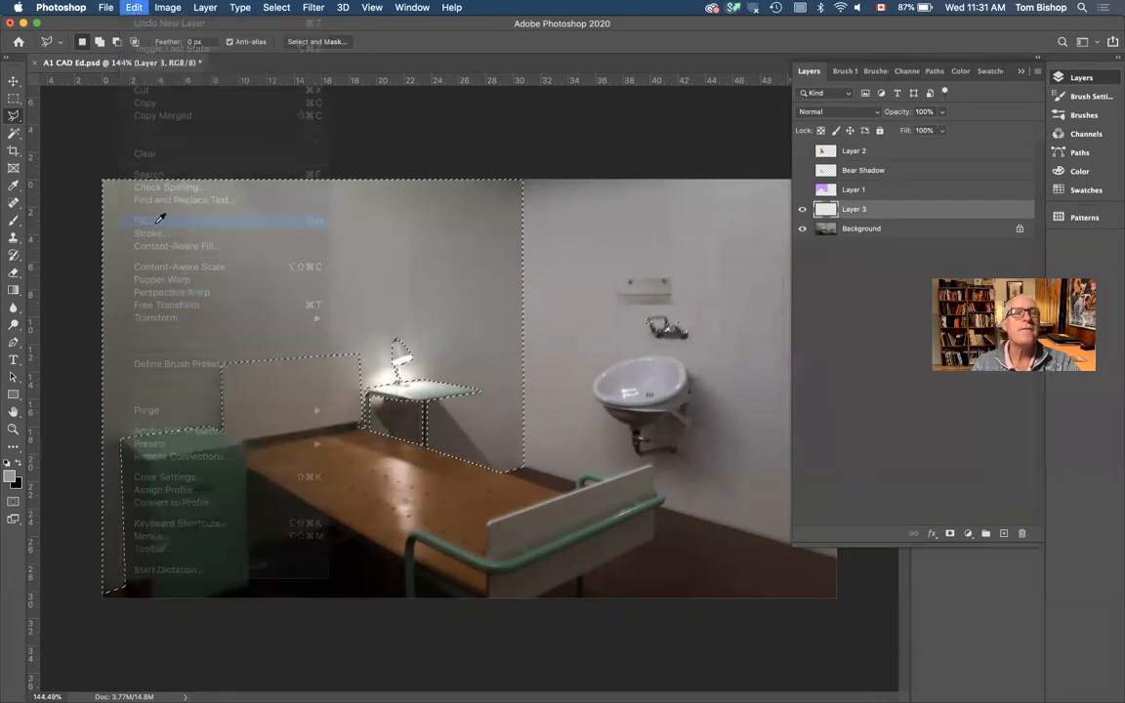
left_click(573, 281)
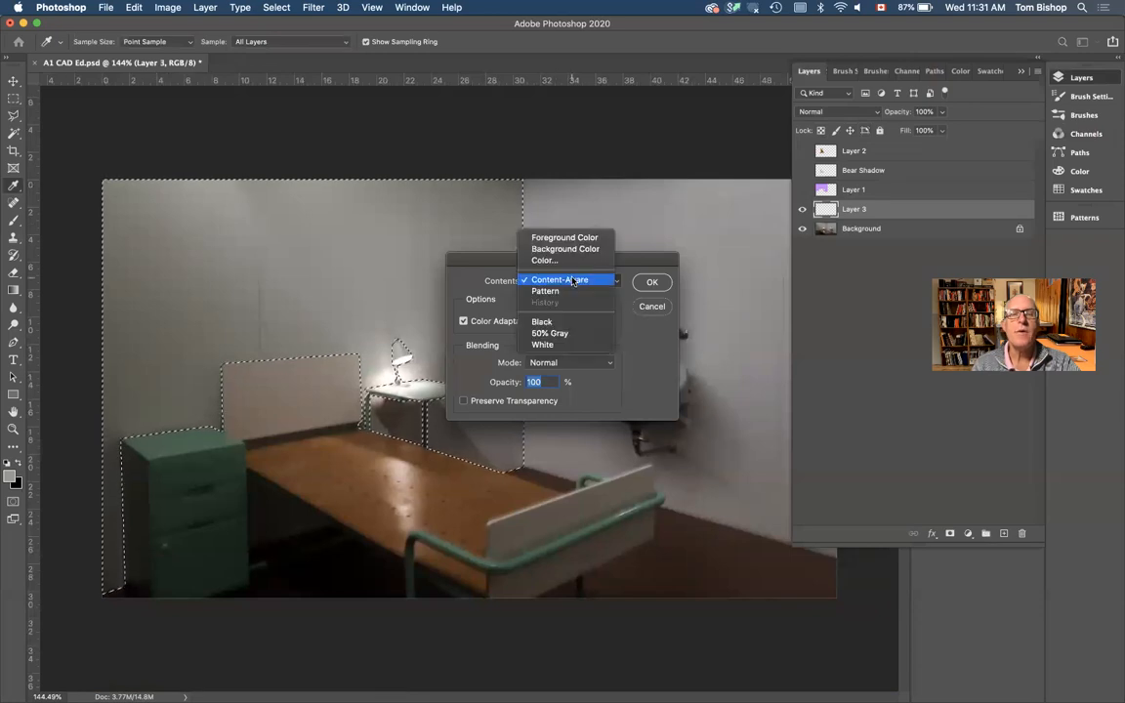
left_click(565, 261)
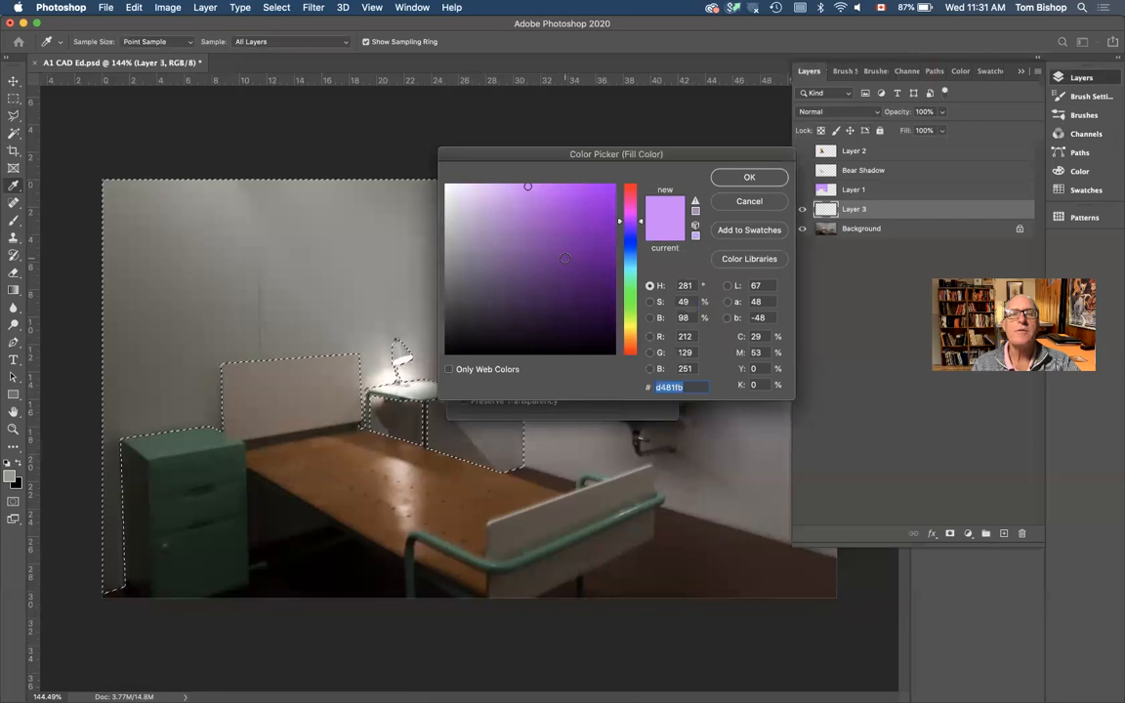
left_click(629, 271)
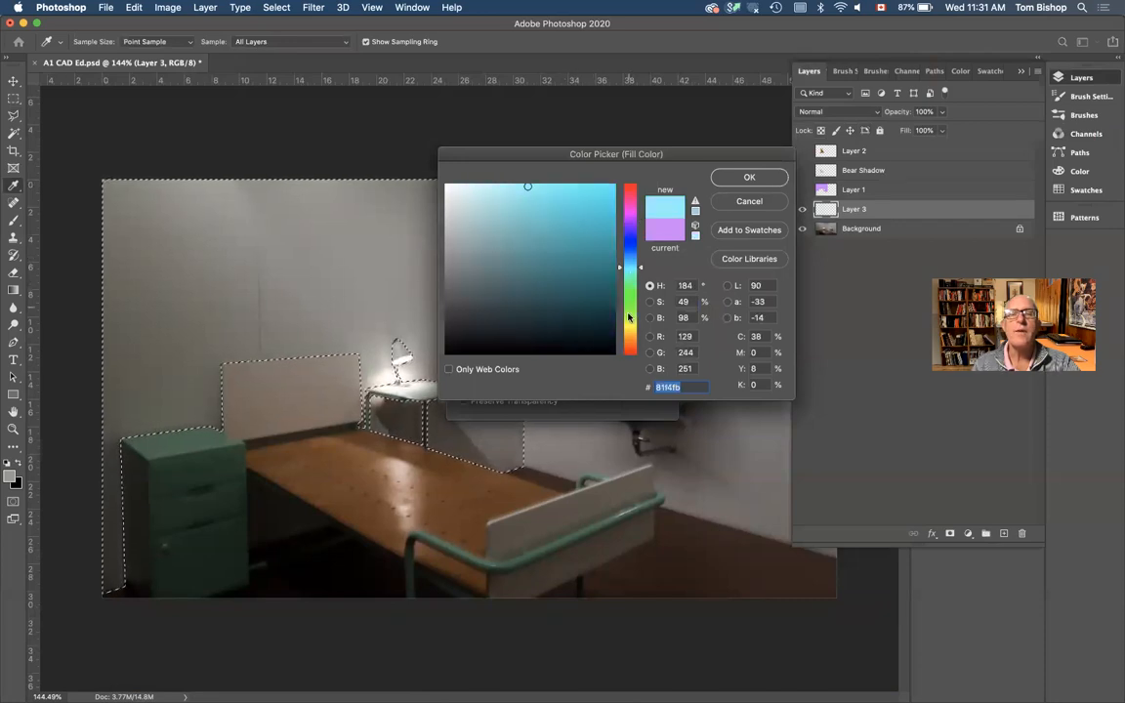
left_click(629, 339)
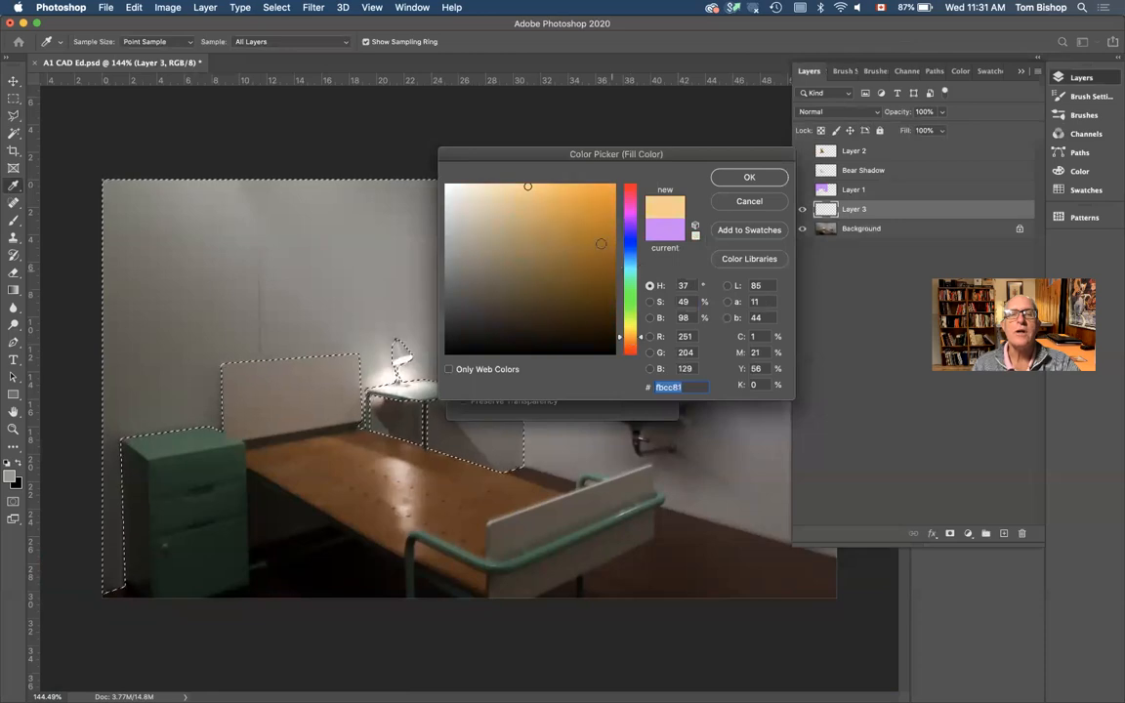
left_click(606, 192)
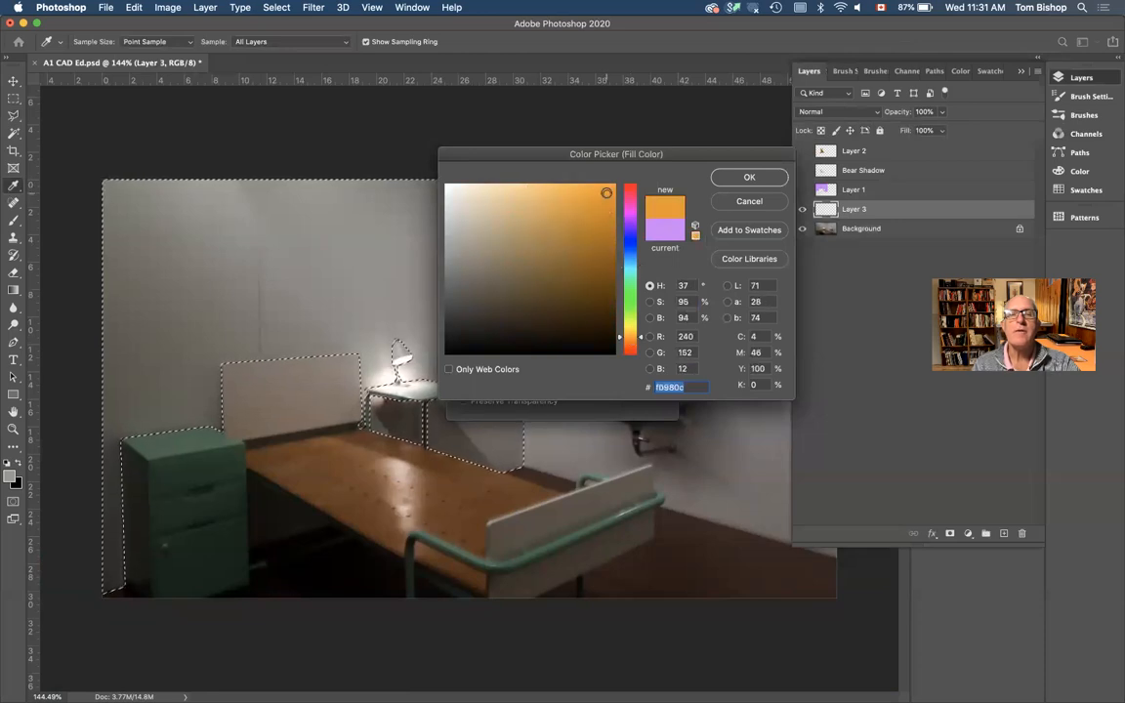
left_click(748, 178)
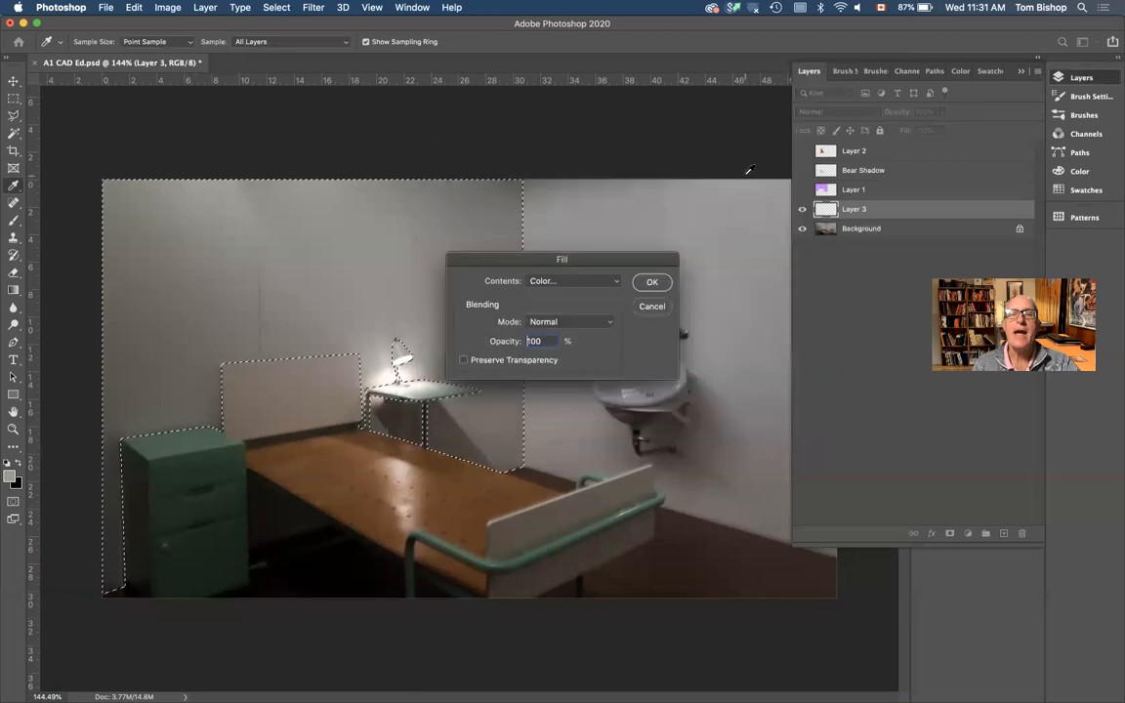
left_click(652, 284)
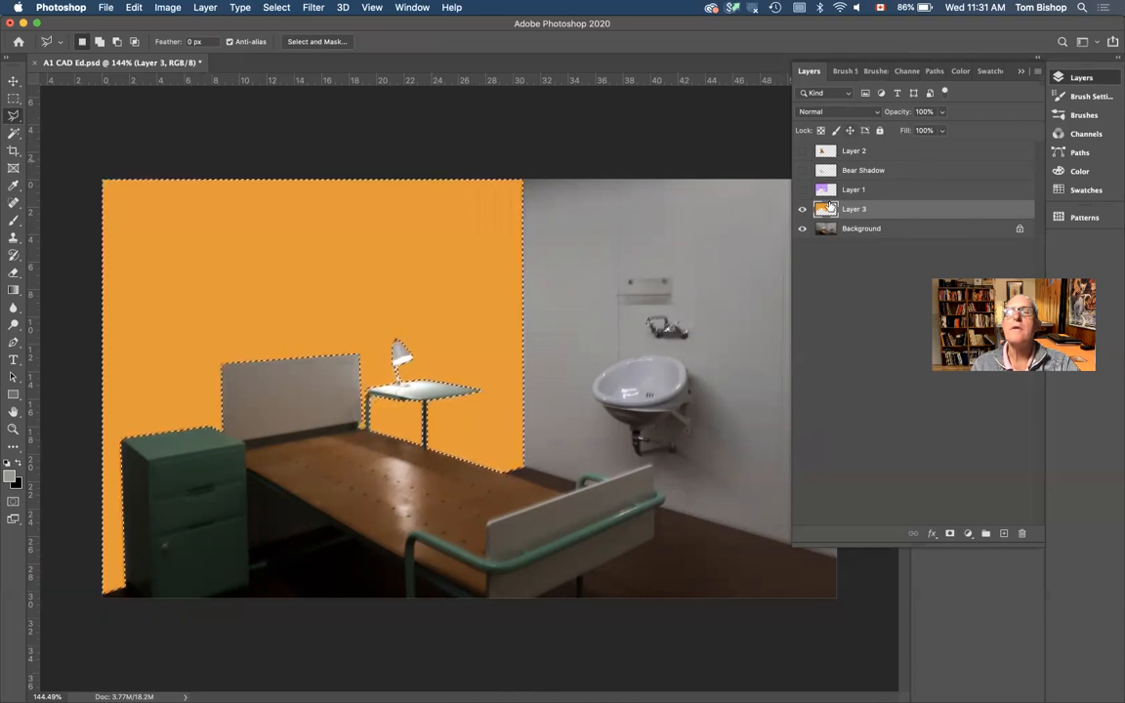
Set the orange wall layer's blending mode to Multiply and clear the selection to examine the recoloured wall
left_click(841, 114)
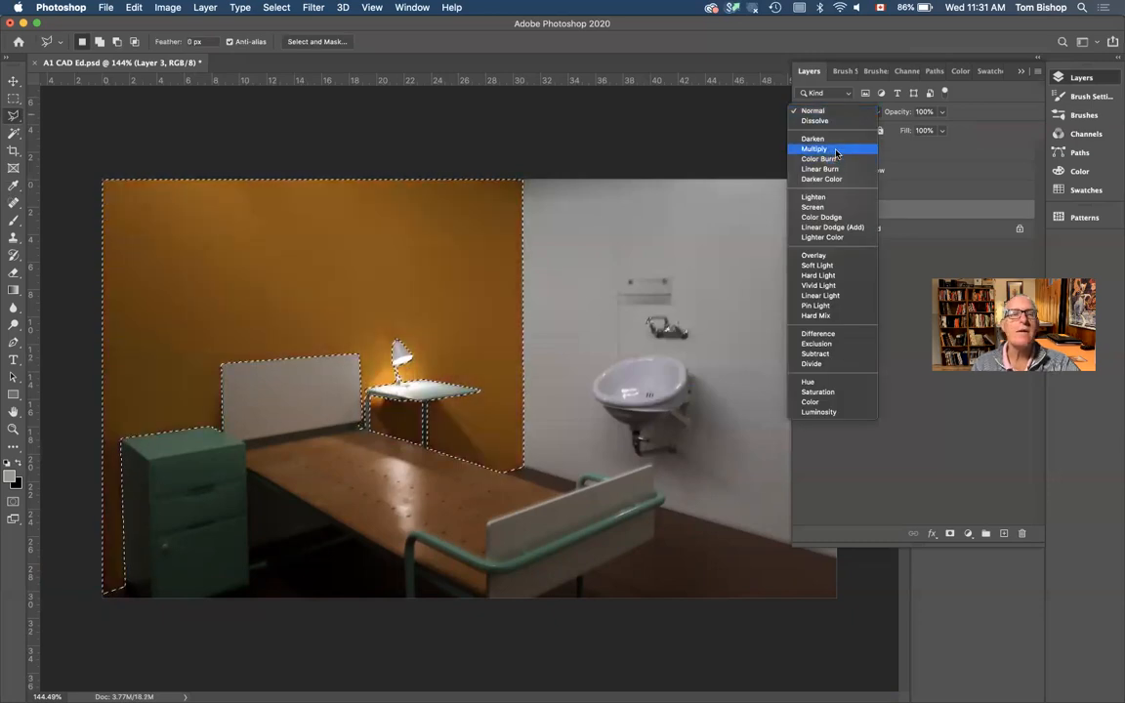
left_click(834, 149)
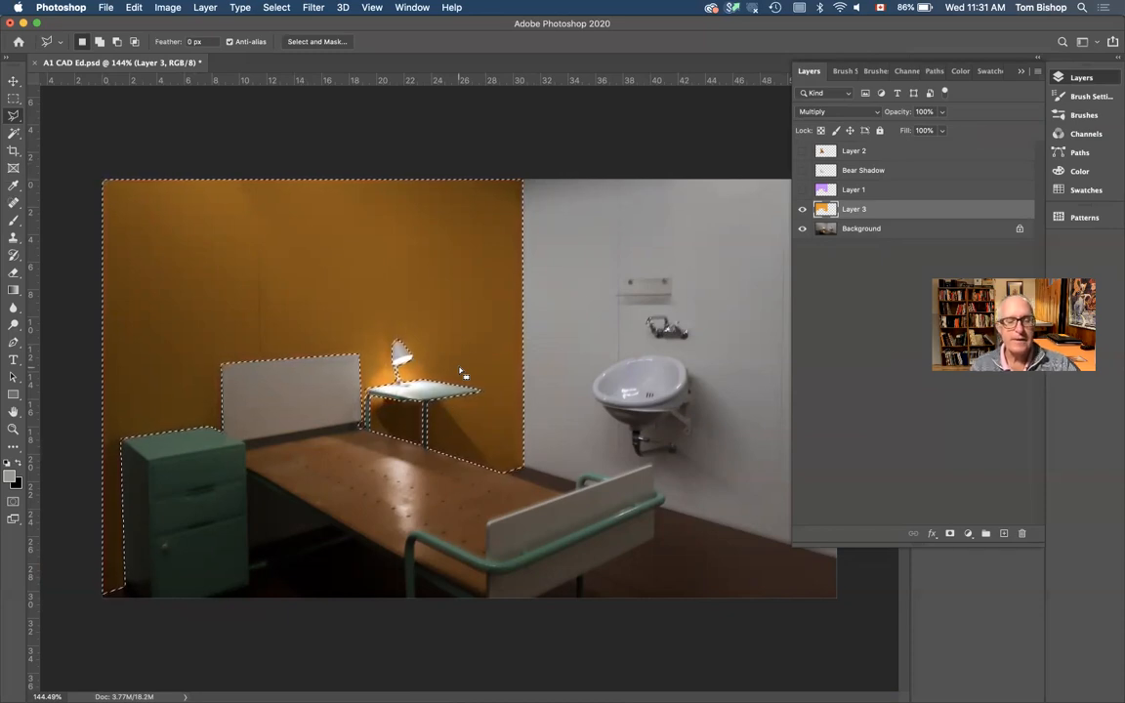
key("super+d")
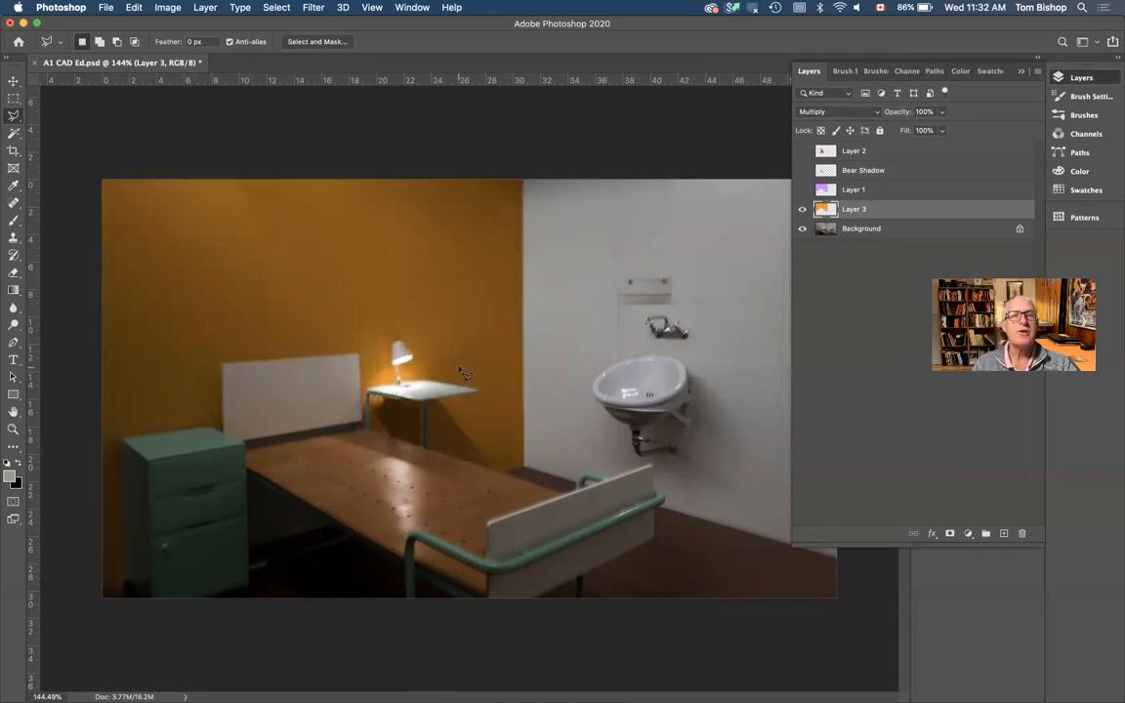
scroll(464, 373, "up", 2)
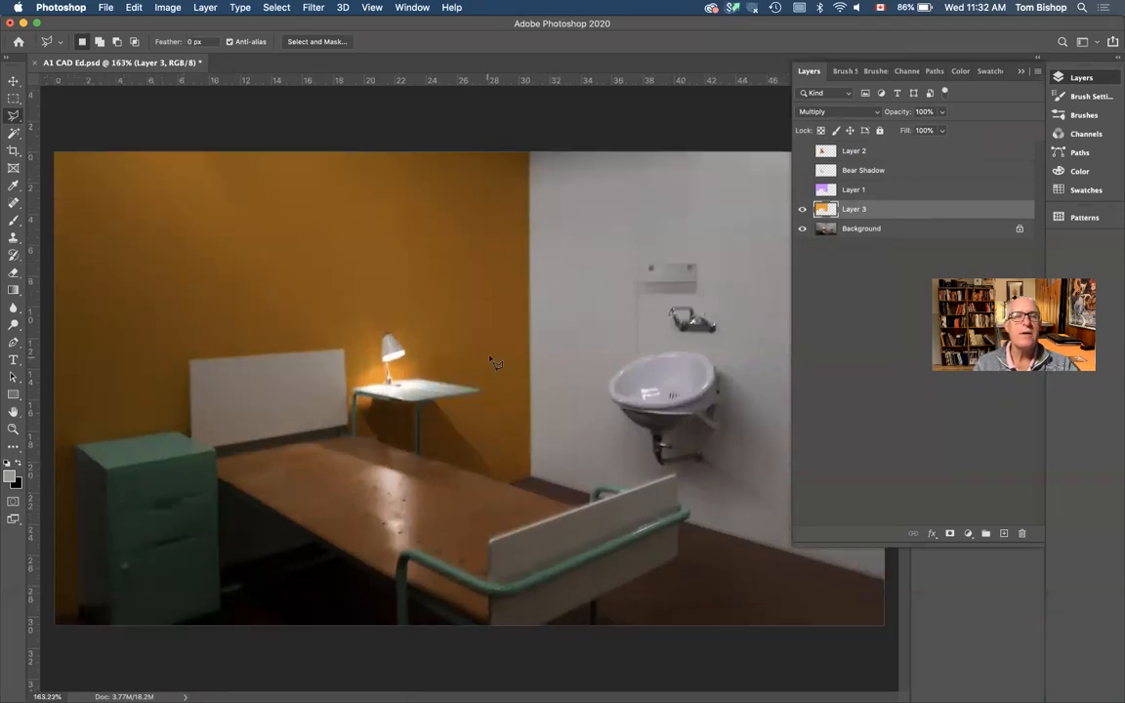
scroll(494, 362, "up", 2)
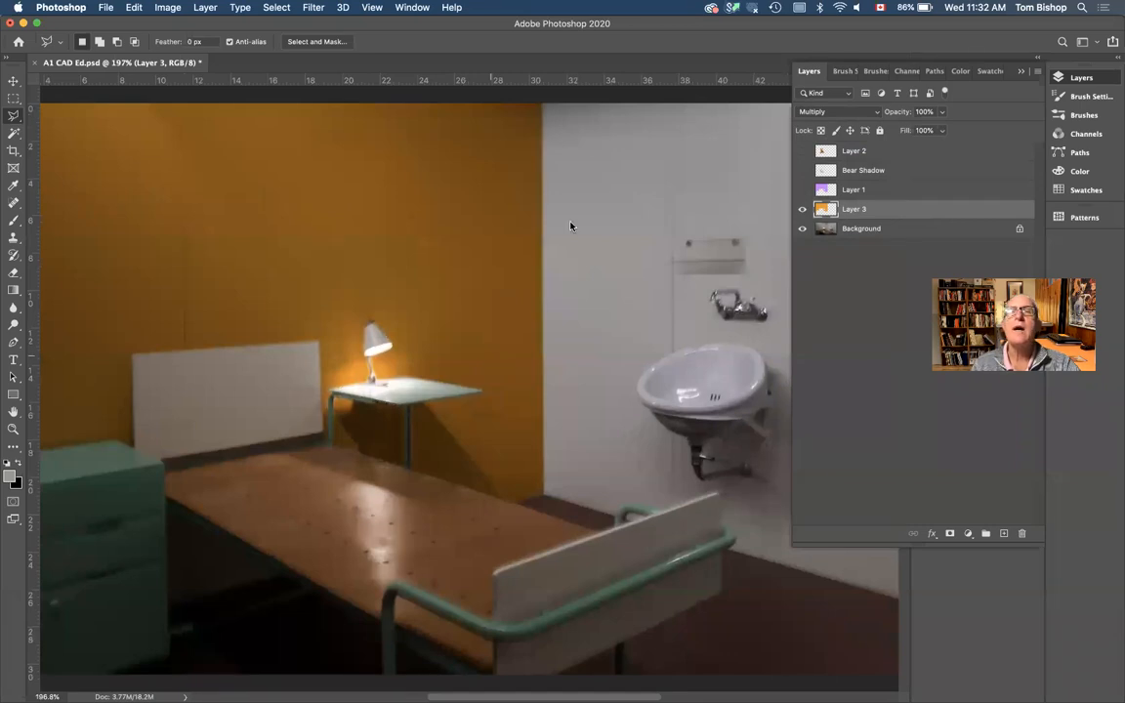
left_click(691, 13)
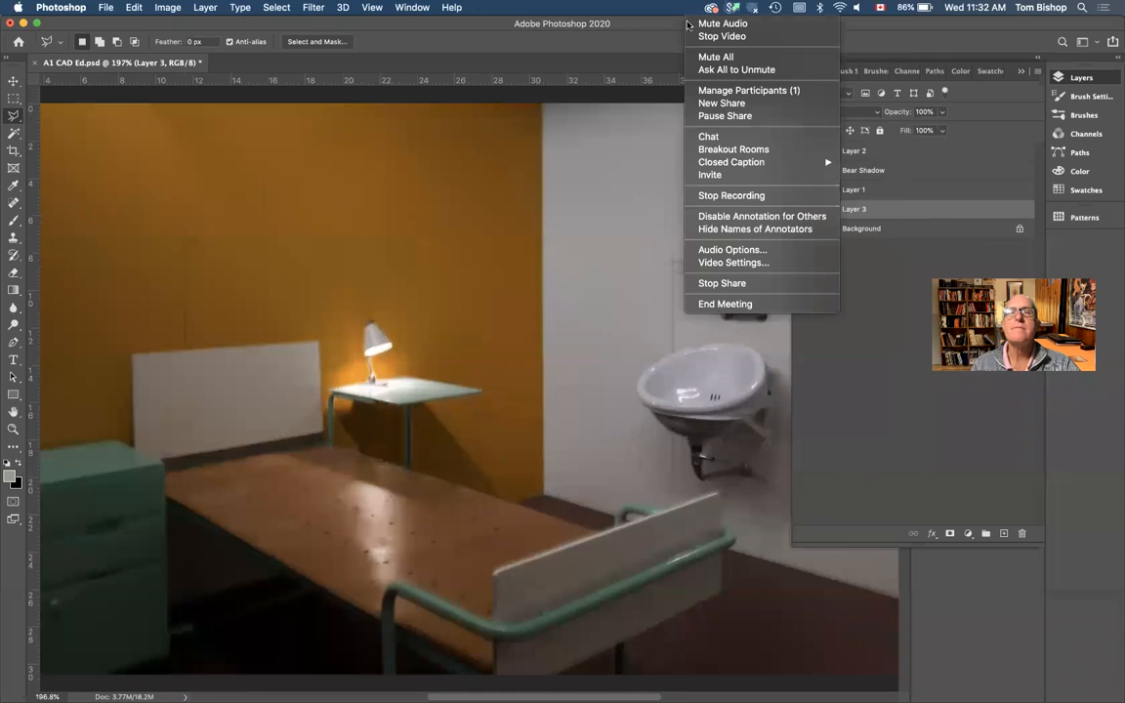
left_click(654, 212)
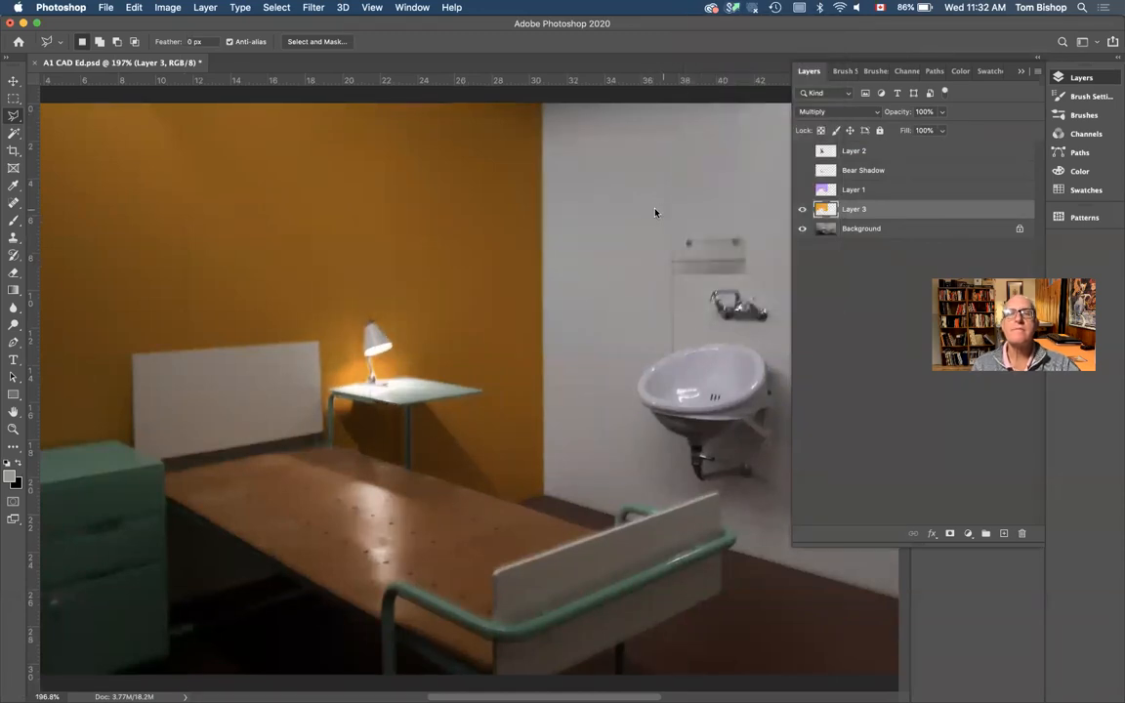